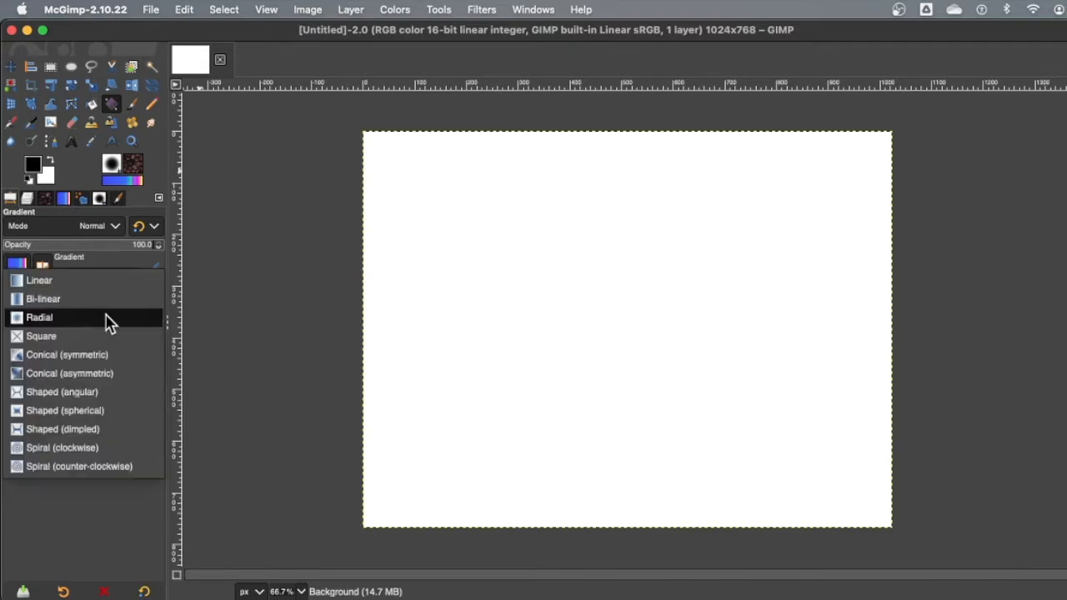
# - Fill the canvas with a radial Abstract 1 gradient centred on the image, with a radius of about 338 px
pyautogui.click(39, 321)
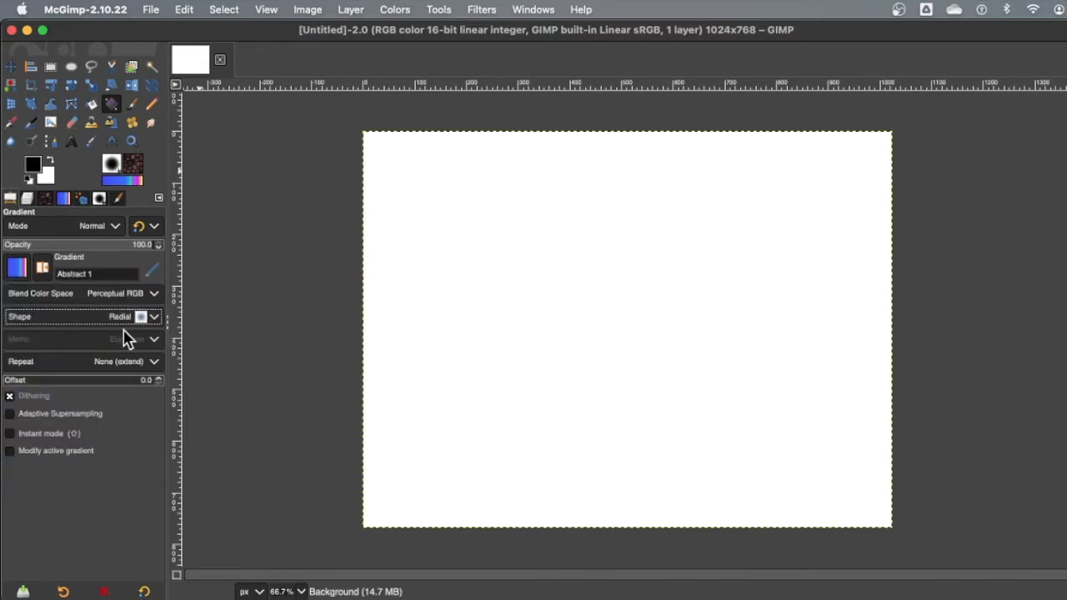
pyautogui.click(20, 273)
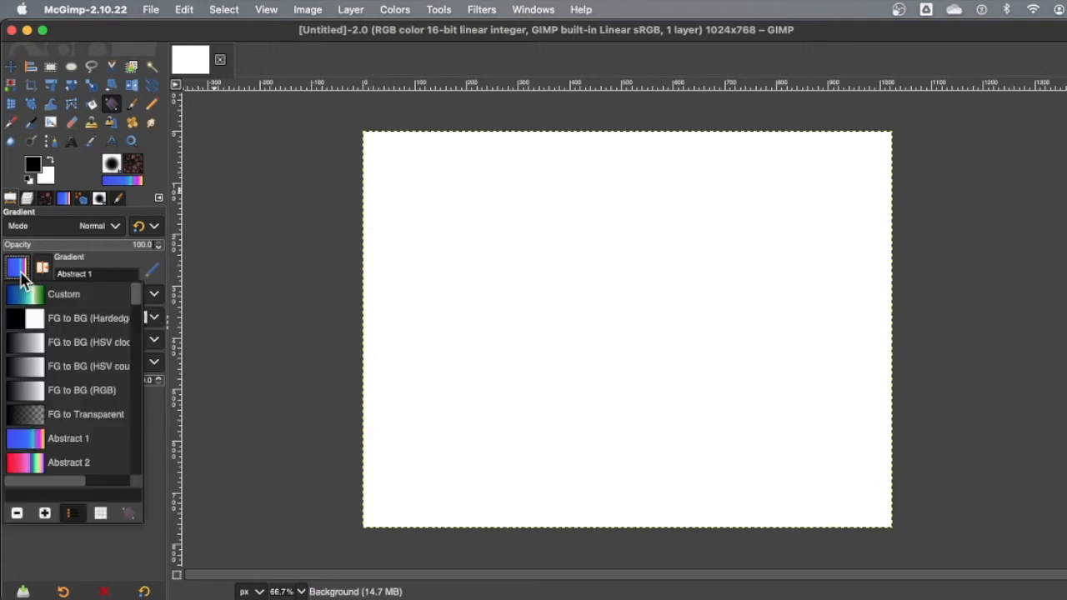
pyautogui.click(20, 273)
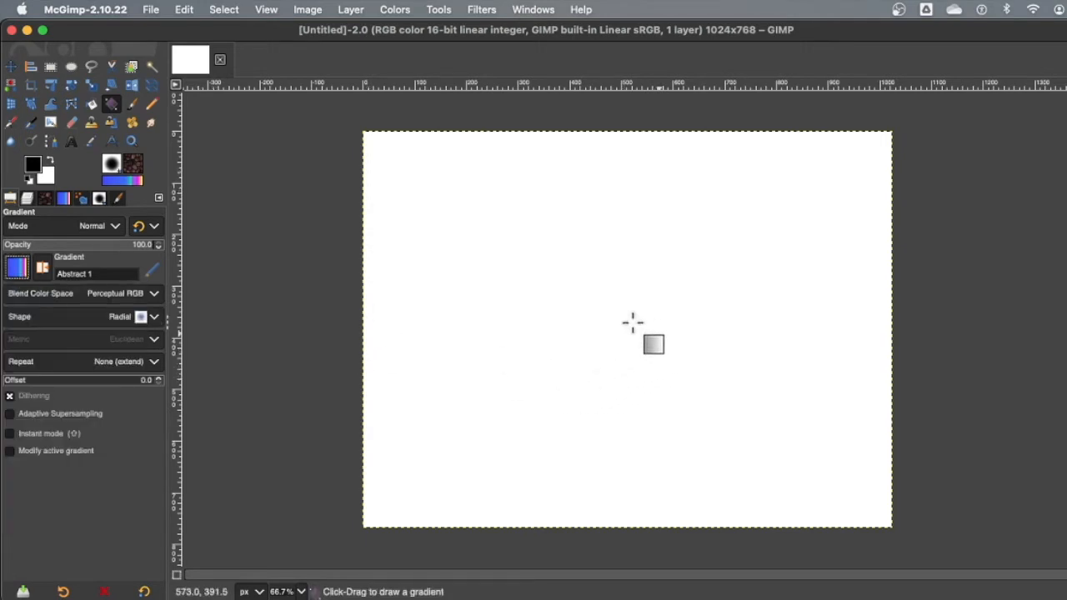
pyautogui.moveTo(632, 323); pyautogui.dragTo(876, 324)
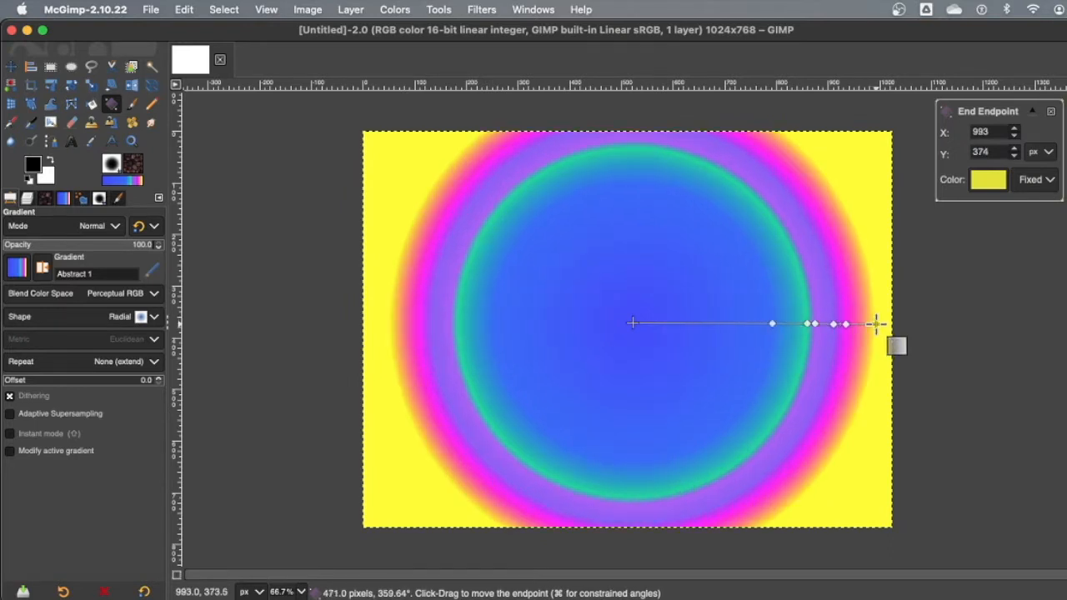
pyautogui.moveTo(877, 323); pyautogui.dragTo(807, 326)
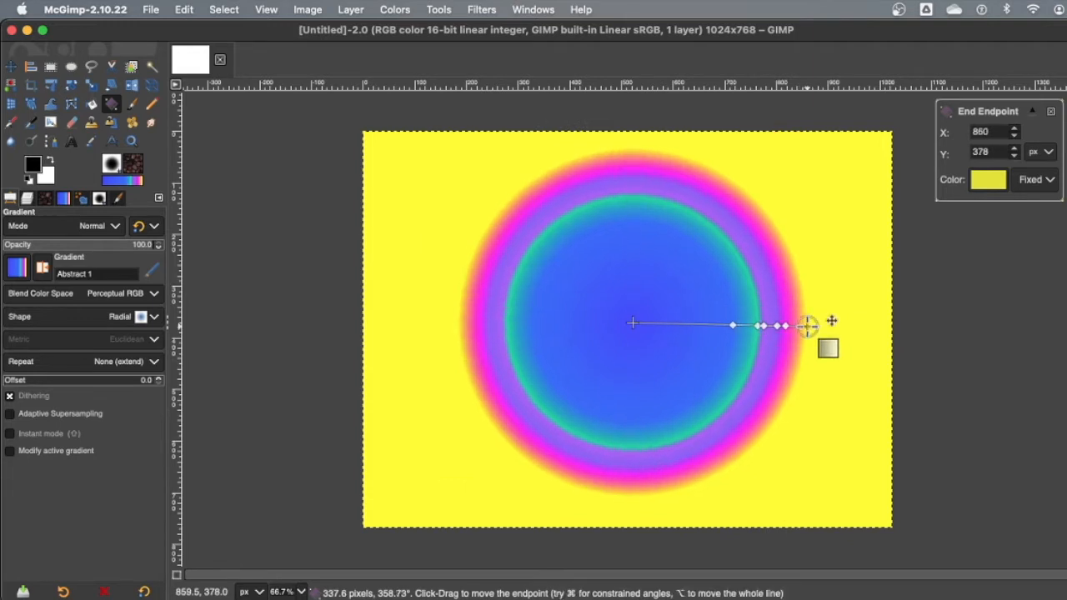
pyautogui.press('Return')
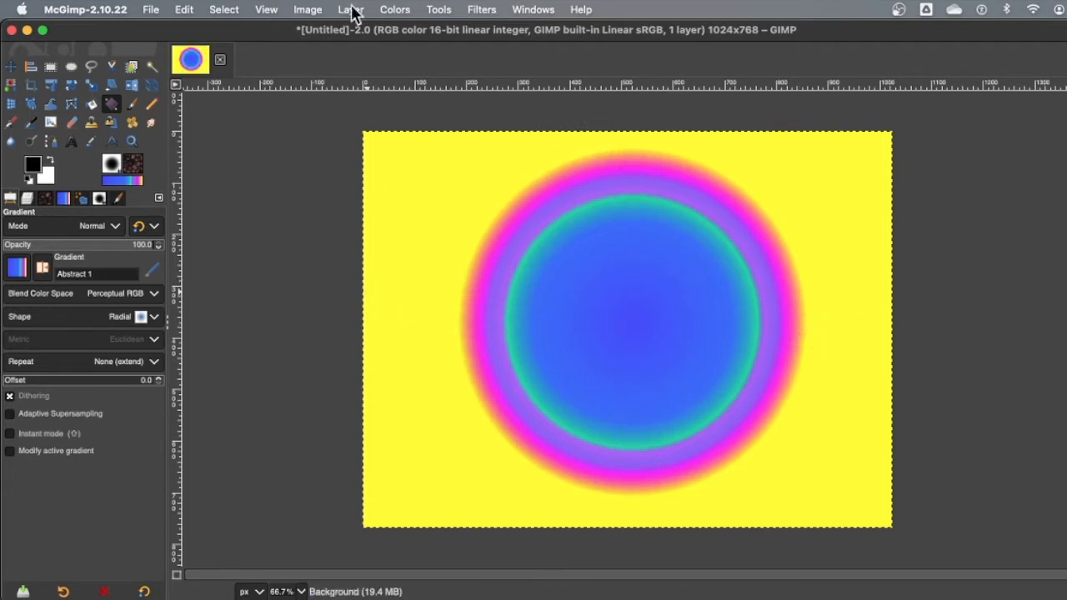
# - Shift the layer's hue with Hue-Saturation so the yellow background turns green and the blue centre turns purple
pyautogui.click(396, 9)
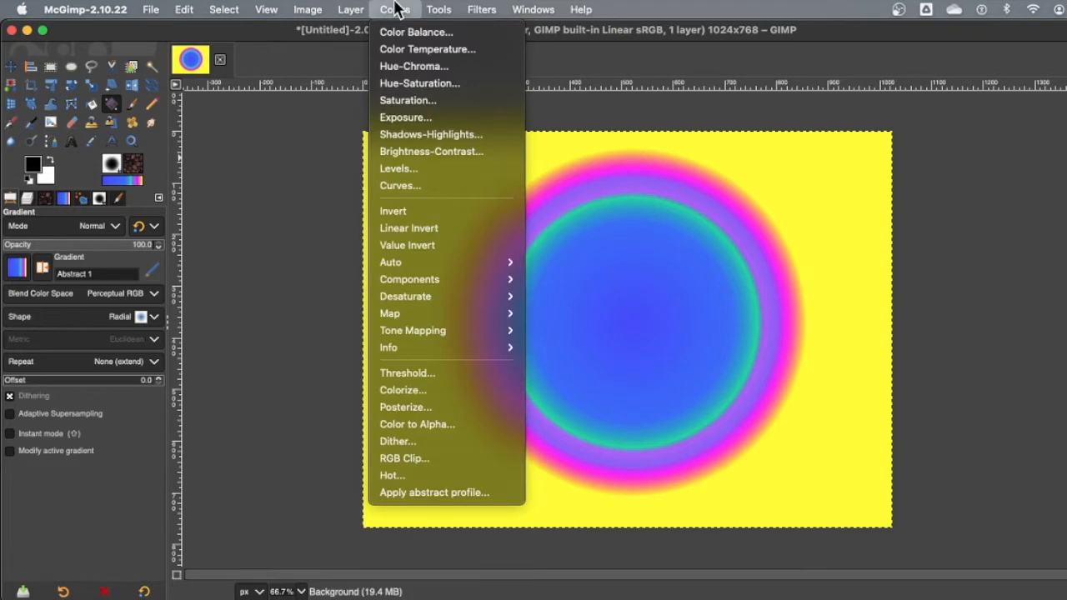
pyautogui.click(414, 83)
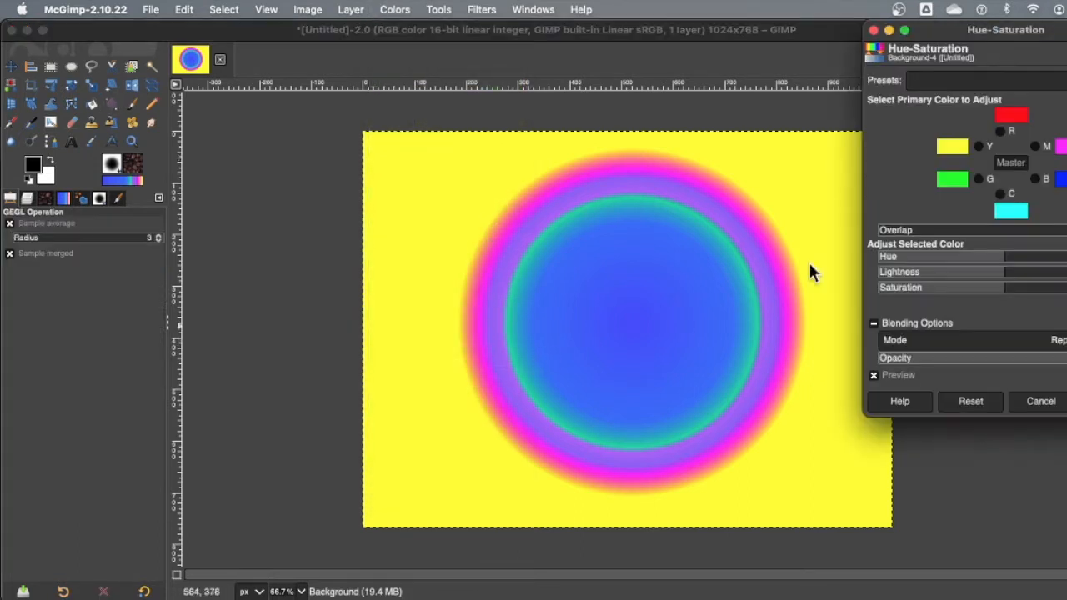
pyautogui.moveTo(999, 250); pyautogui.dragTo(1035, 253)
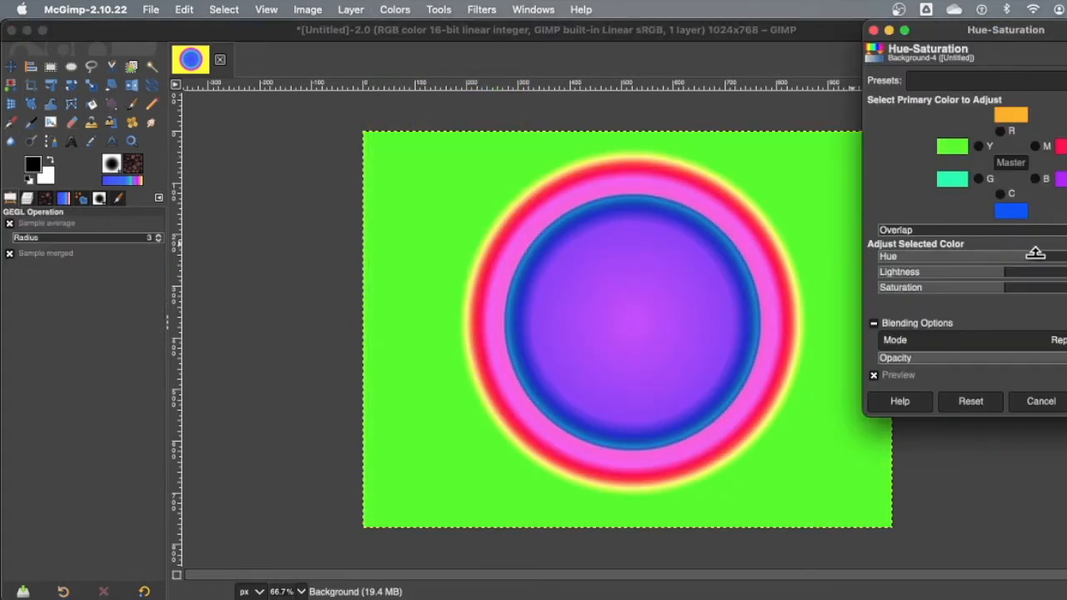
pyautogui.press('Return')
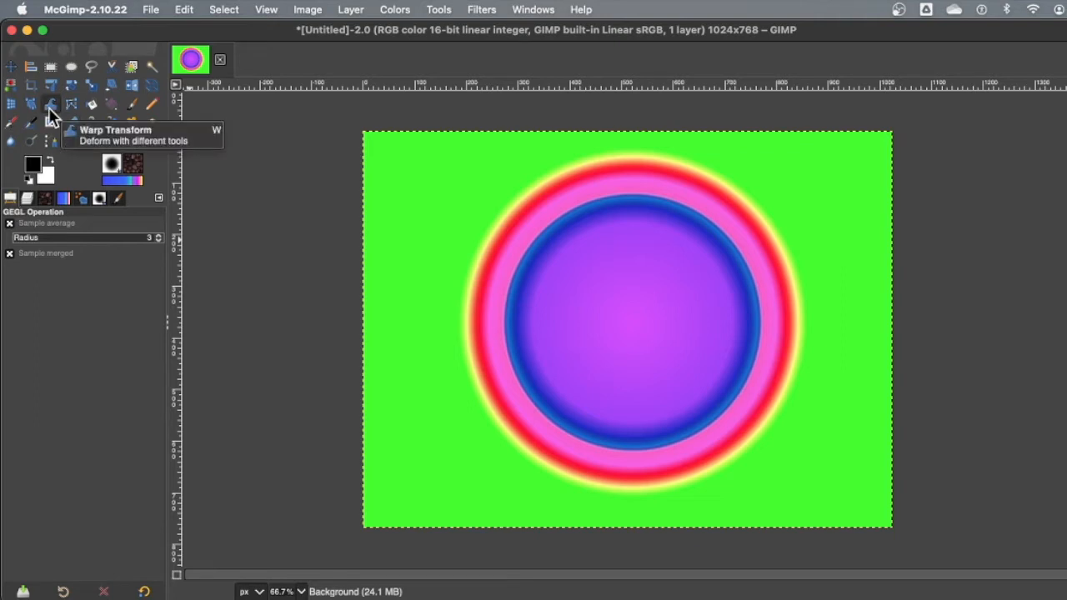
# - Pull three spikes outward through the upper-left part of the rings using Warp Transform in Move pixels mode
pyautogui.click(439, 9)
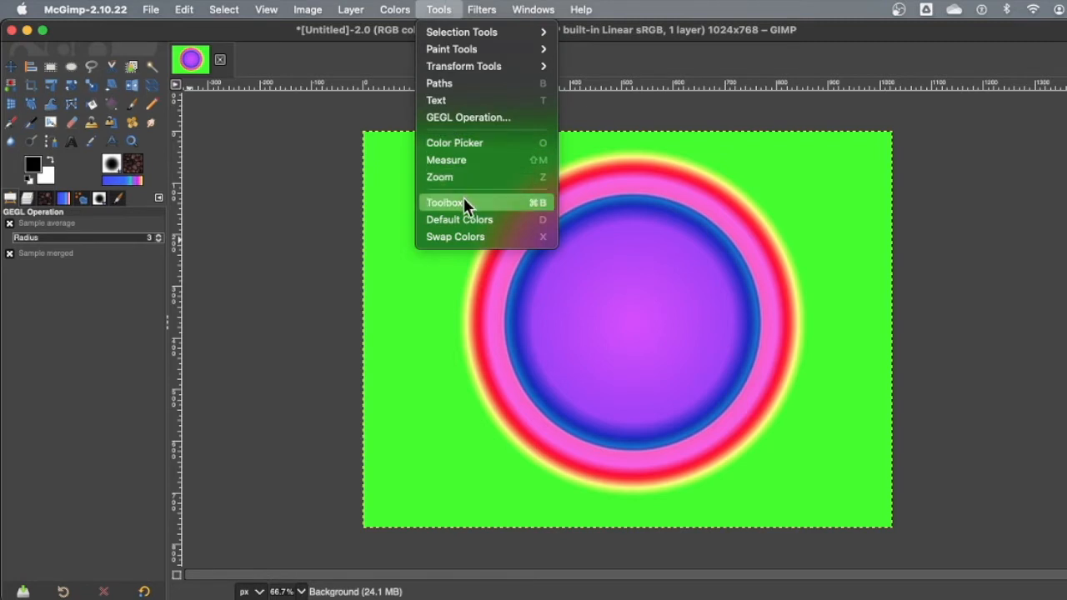
pyautogui.moveTo(454, 68)
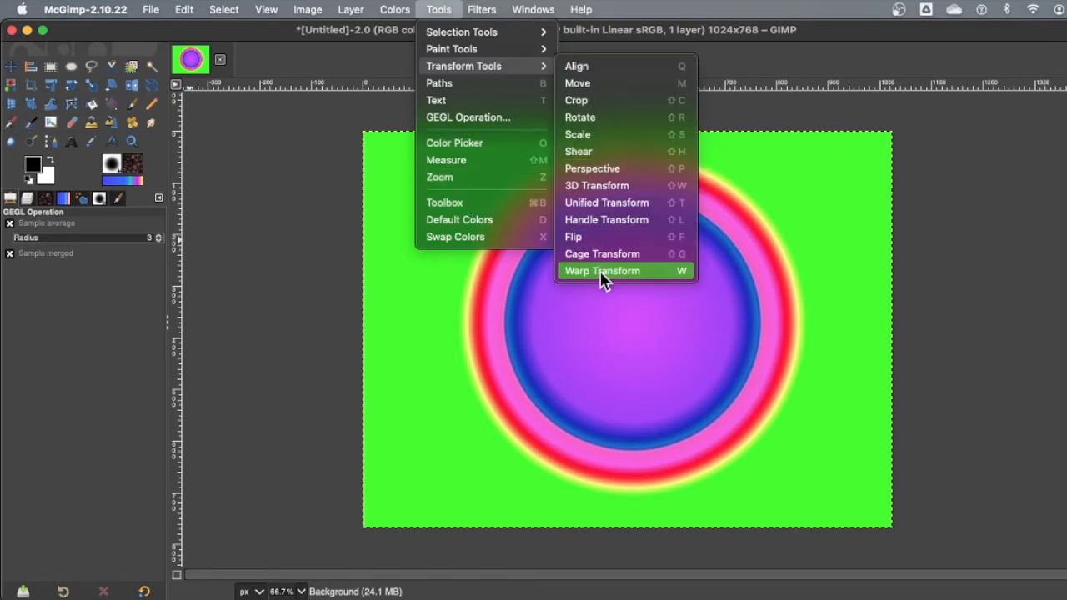
pyautogui.click(46, 350)
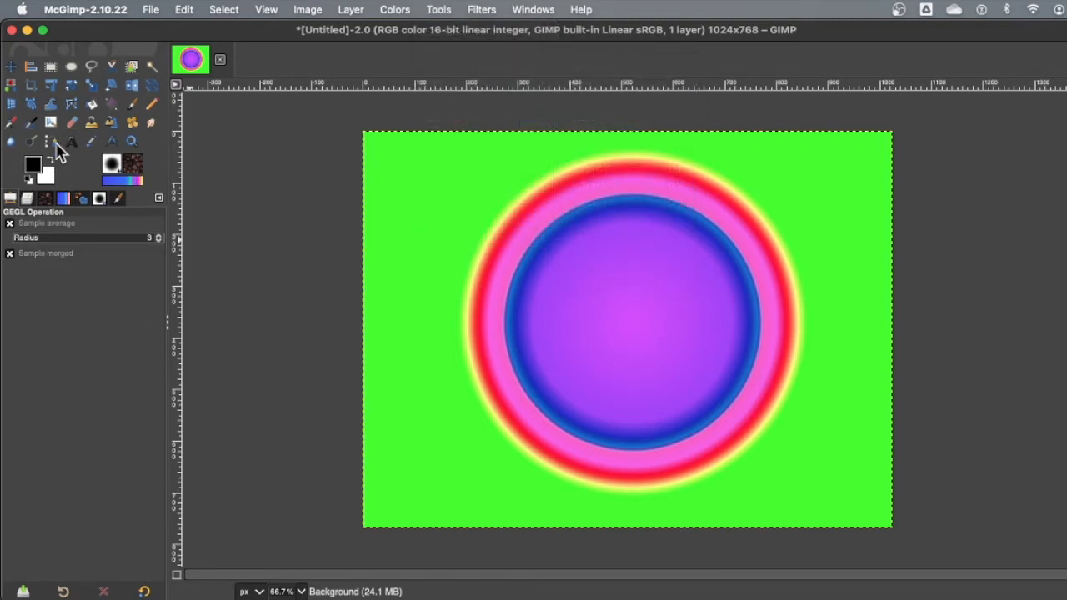
pyautogui.click(52, 105)
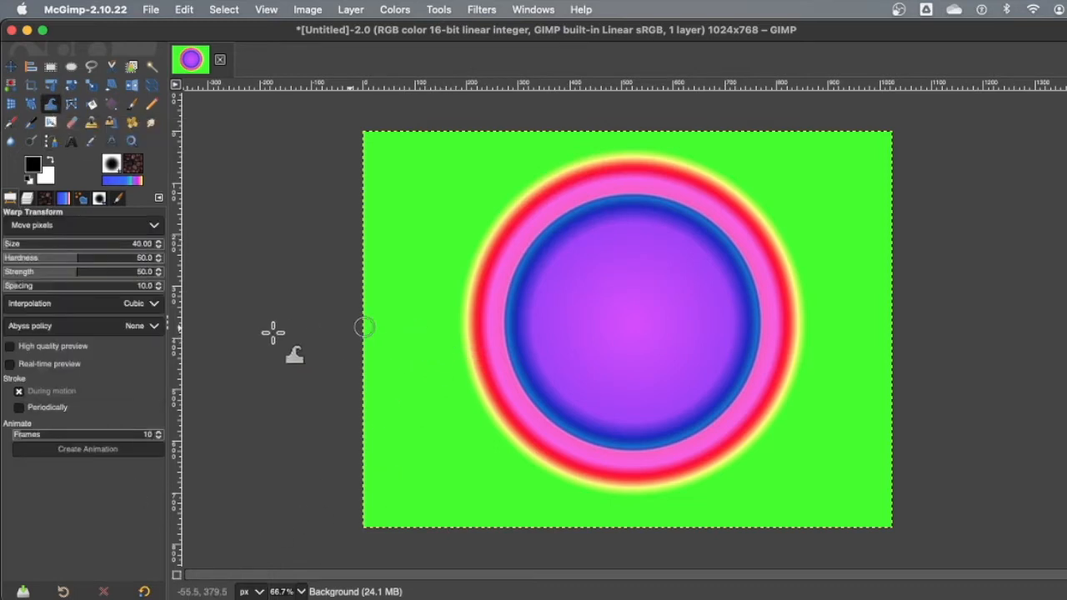
pyautogui.click(49, 231)
pyautogui.click(47, 226)
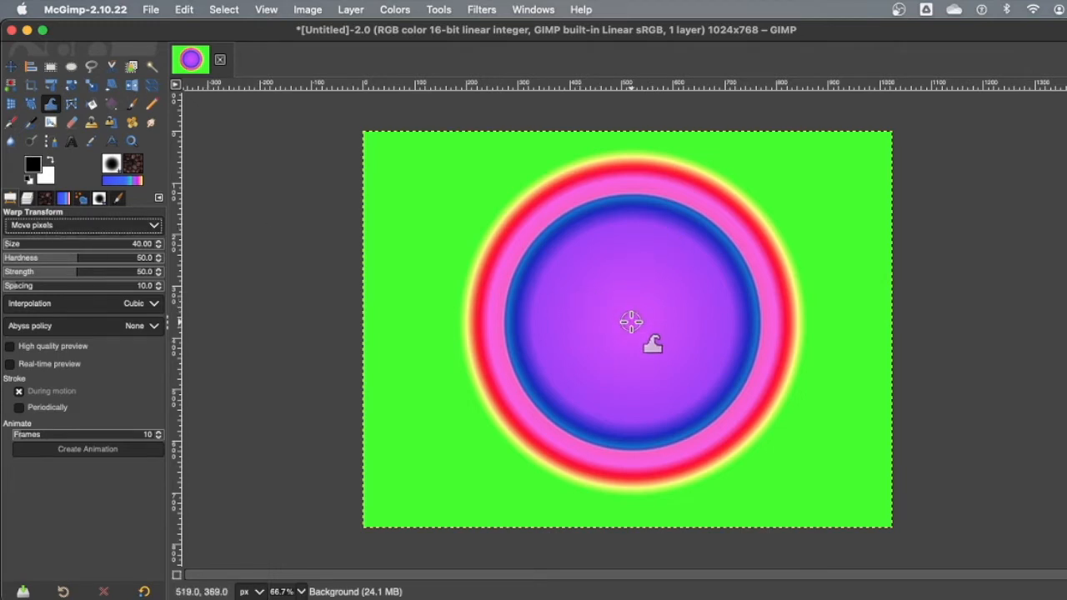
pyautogui.moveTo(630, 323); pyautogui.dragTo(381, 173)
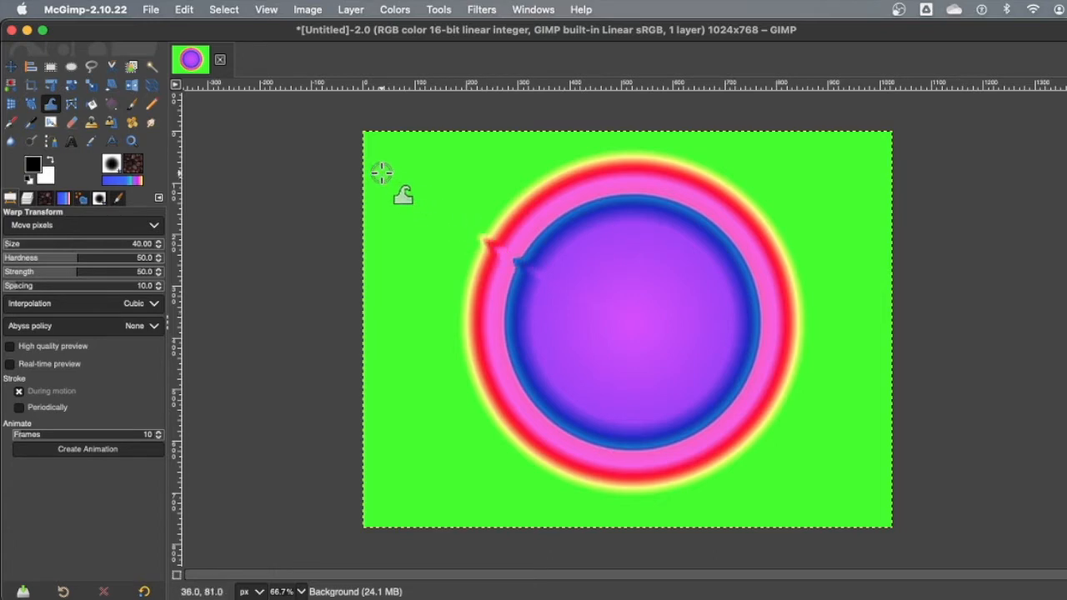
pyautogui.moveTo(636, 317); pyautogui.dragTo(508, 161)
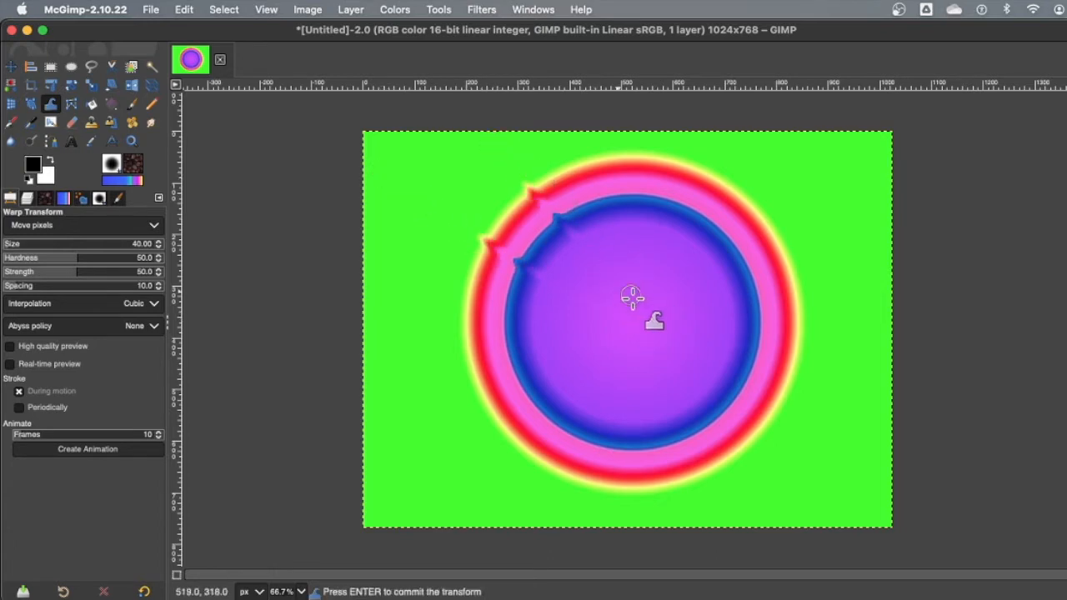
pyautogui.moveTo(636, 322); pyautogui.dragTo(579, 114)
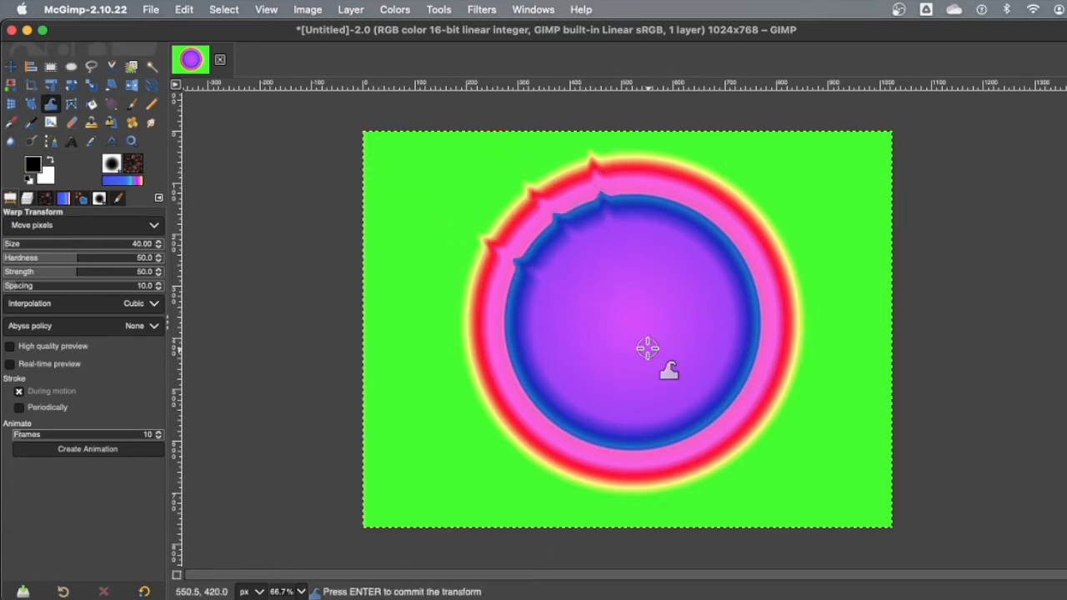
# - Set the warp size to 56 and pull more spikes outward around the remaining parts of the rings
pyautogui.press(']')
pyautogui.press(']')
pyautogui.press(']')
pyautogui.press(']')
pyautogui.moveTo(635, 319); pyautogui.dragTo(656, 102)
pyautogui.moveTo(664, 306); pyautogui.dragTo(803, 136)
pyautogui.moveTo(639, 322); pyautogui.dragTo(825, 331)
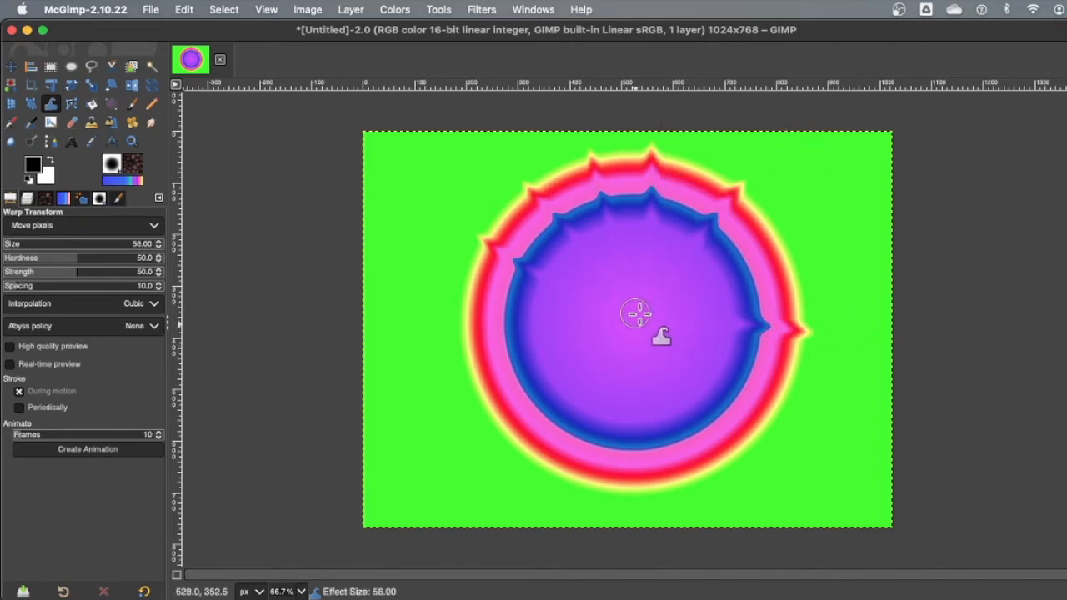
pyautogui.moveTo(639, 316)
pyautogui.mouseDown()
pyautogui.moveTo(798, 496)
pyautogui.moveTo(637, 504)
pyautogui.mouseUp()
pyautogui.moveTo(624, 345); pyautogui.dragTo(560, 491)
pyautogui.moveTo(617, 326)
pyautogui.mouseDown()
pyautogui.moveTo(484, 416)
pyautogui.moveTo(460, 335)
pyautogui.mouseUp()
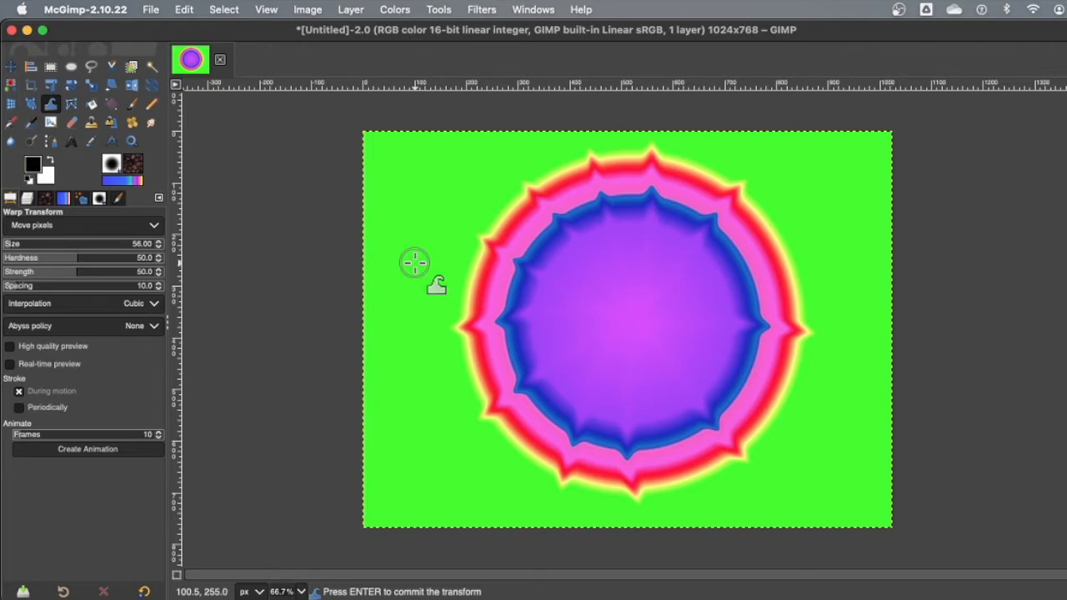
# - Push notches inward between the spikes all around the rings, warping from the green background towards the centre
pyautogui.moveTo(614, 291); pyautogui.dragTo(488, 283)
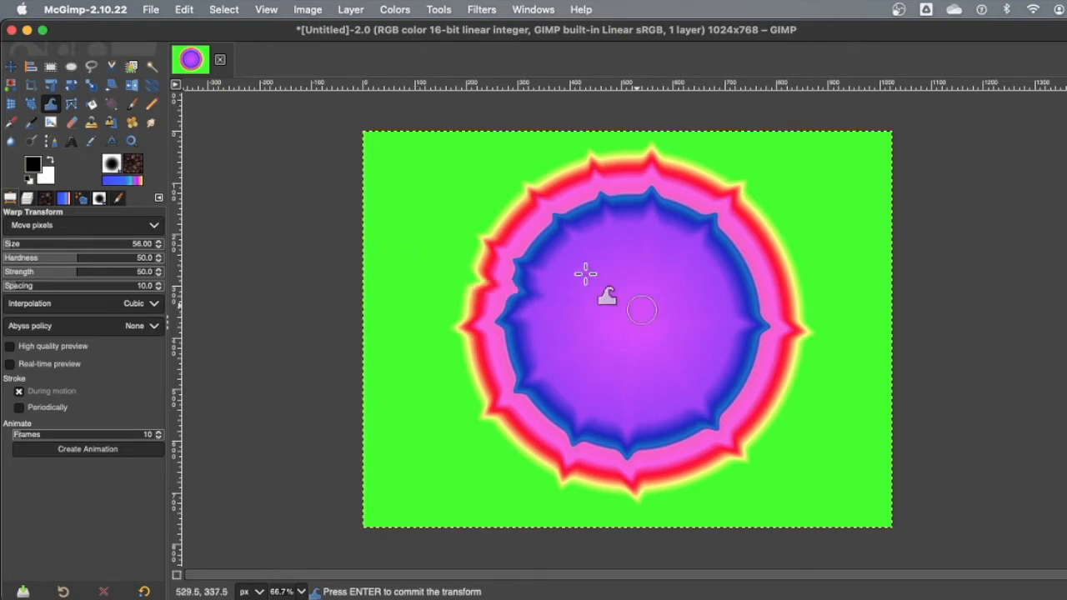
pyautogui.moveTo(455, 177); pyautogui.dragTo(632, 304)
pyautogui.moveTo(546, 157)
pyautogui.mouseDown()
pyautogui.moveTo(567, 216)
pyautogui.moveTo(635, 322)
pyautogui.mouseUp()
pyautogui.moveTo(616, 137); pyautogui.dragTo(646, 300)
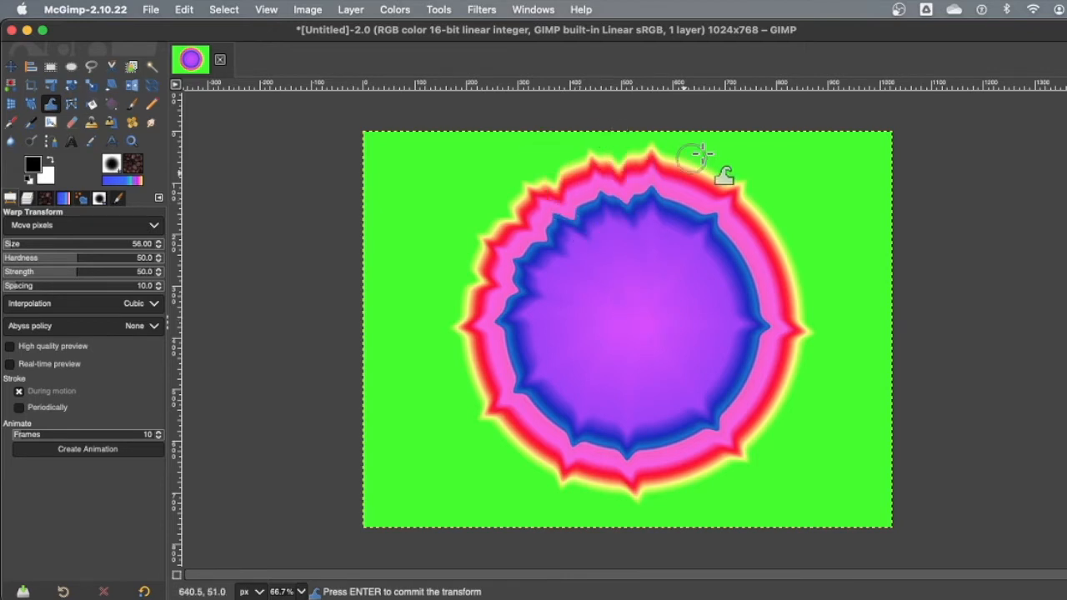
pyautogui.moveTo(688, 153); pyautogui.dragTo(654, 292)
pyautogui.moveTo(790, 243); pyautogui.dragTo(663, 307)
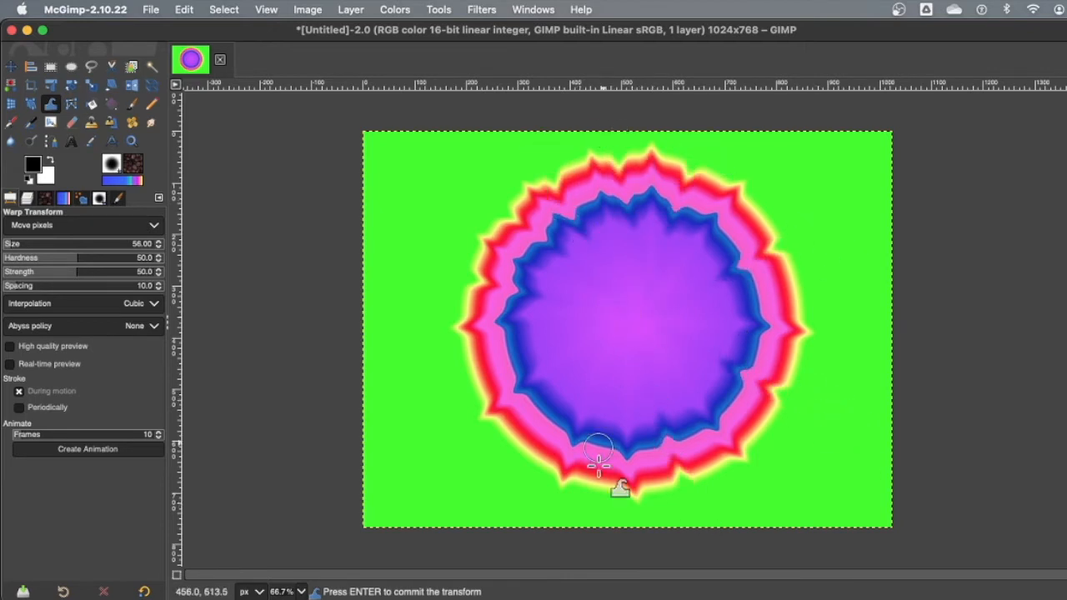
pyautogui.moveTo(444, 384); pyautogui.dragTo(636, 304)
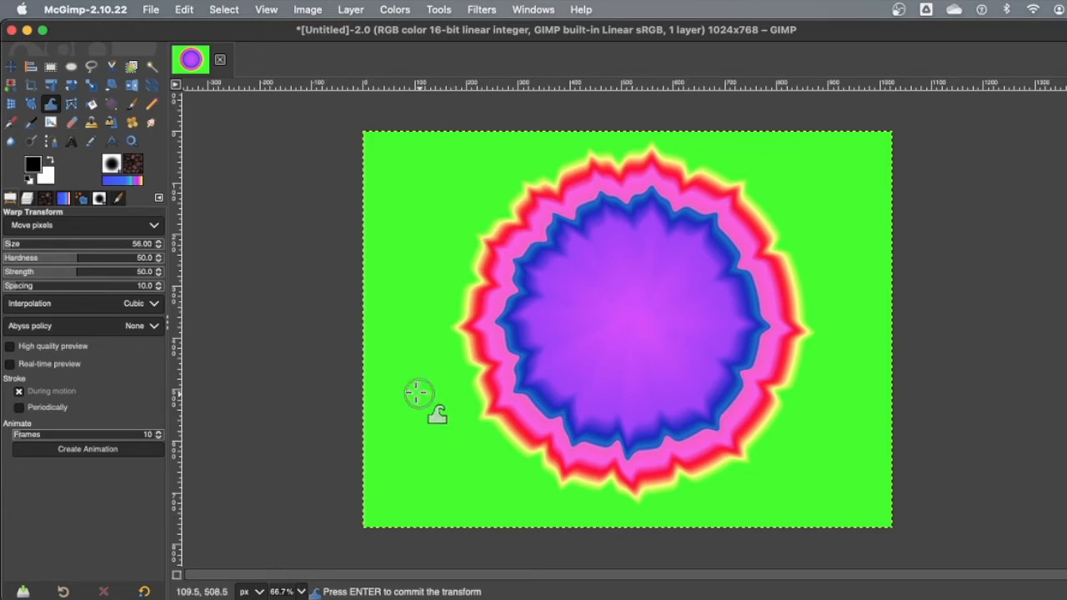
# - Swirl the ring edges clockwise with the warp tool, raising hardness to 84.5, strength to 90.8 and spacing to 19.9
pyautogui.click(153, 231)
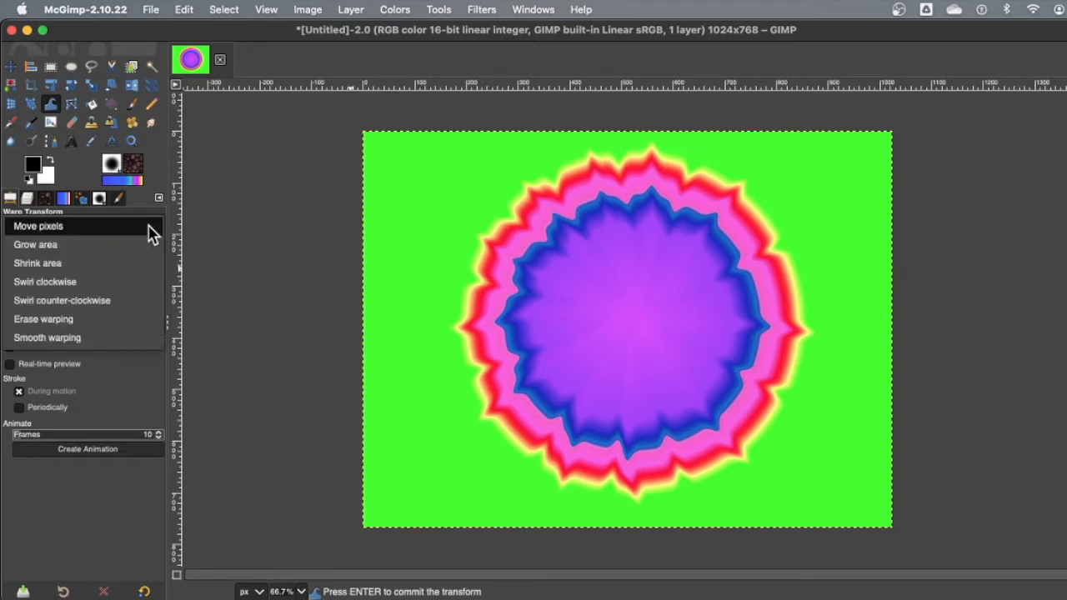
pyautogui.click(63, 280)
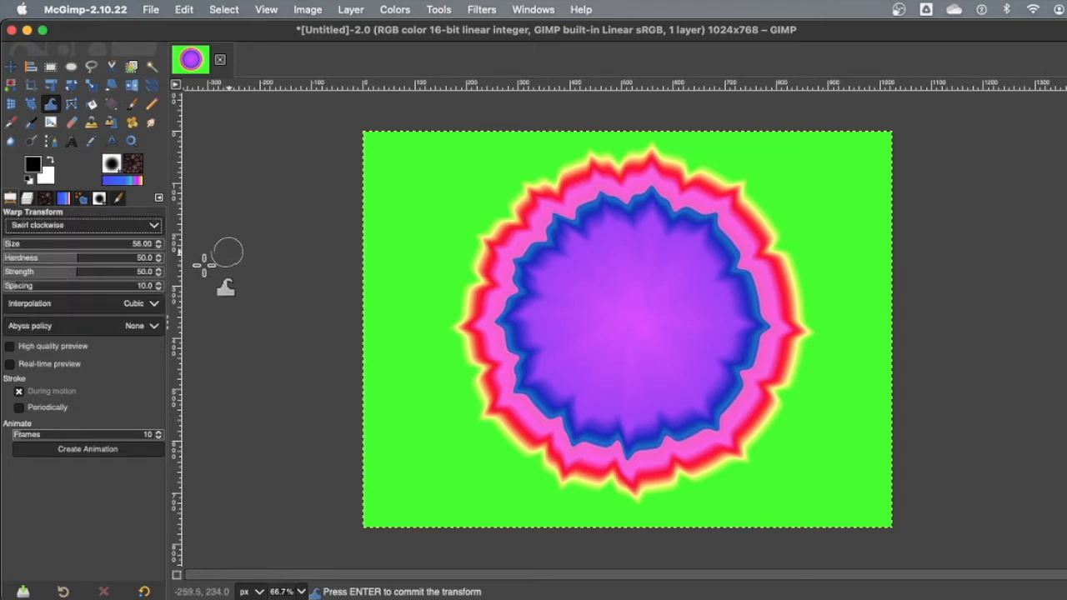
pyautogui.click(10, 241)
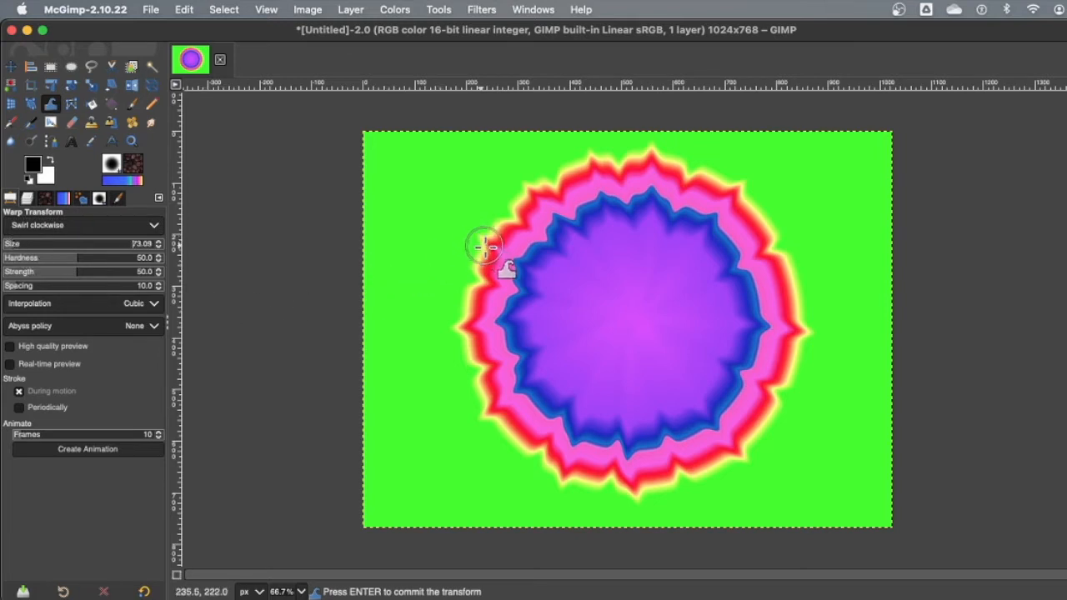
pyautogui.moveTo(485, 247)
pyautogui.mouseDown()
pyautogui.moveTo(548, 176)
pyautogui.moveTo(569, 169)
pyautogui.moveTo(694, 172)
pyautogui.moveTo(745, 210)
pyautogui.mouseUp()
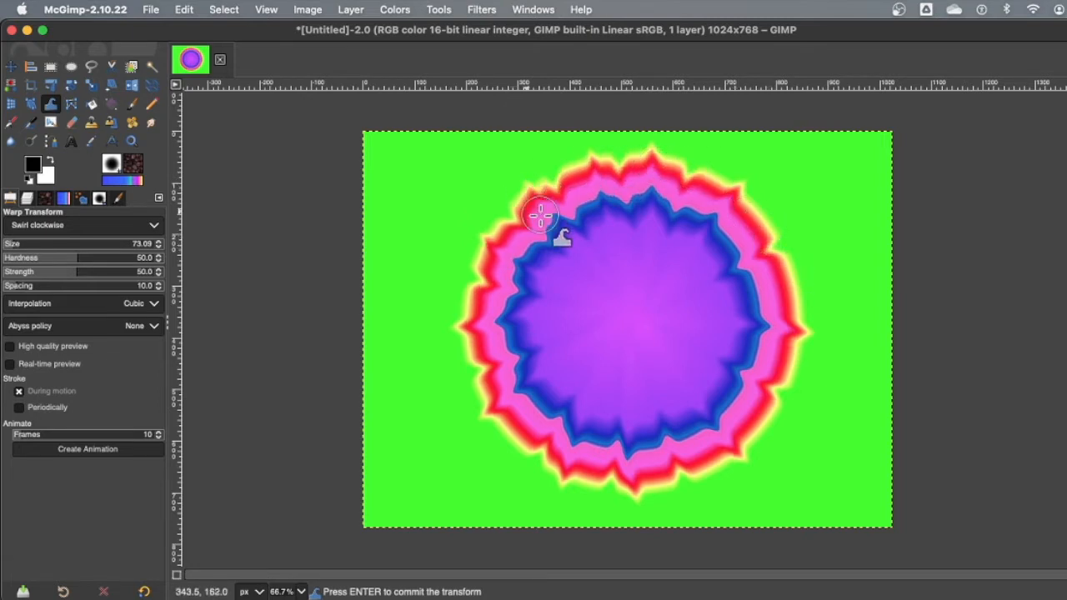
pyautogui.click(97, 272)
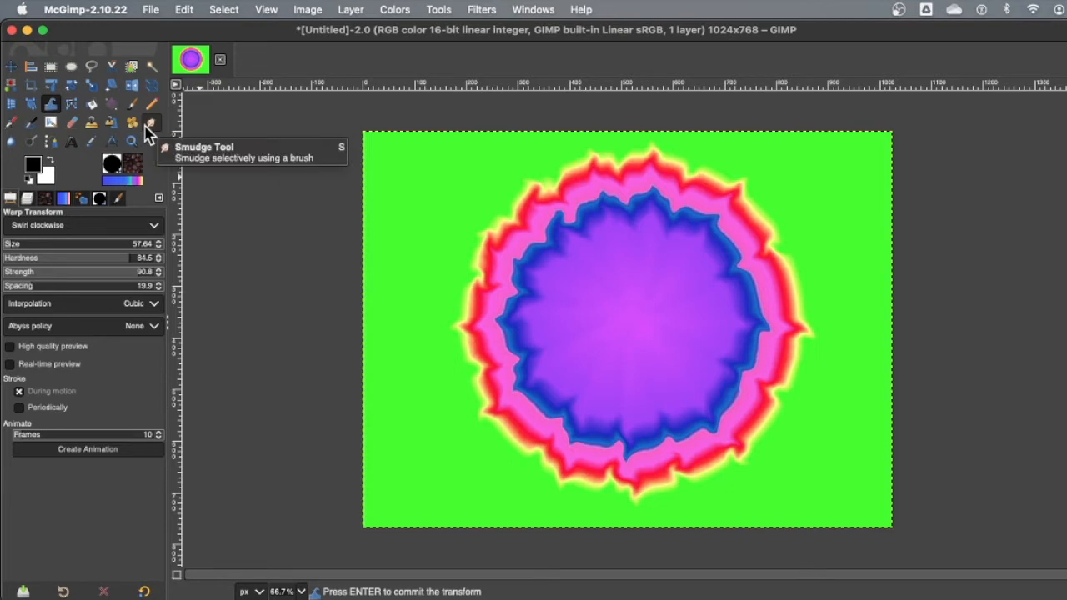
# - Smudge the red tips outward along the left and lower edges of the ring using the 2. Hardness 075 brush
pyautogui.click(146, 125)
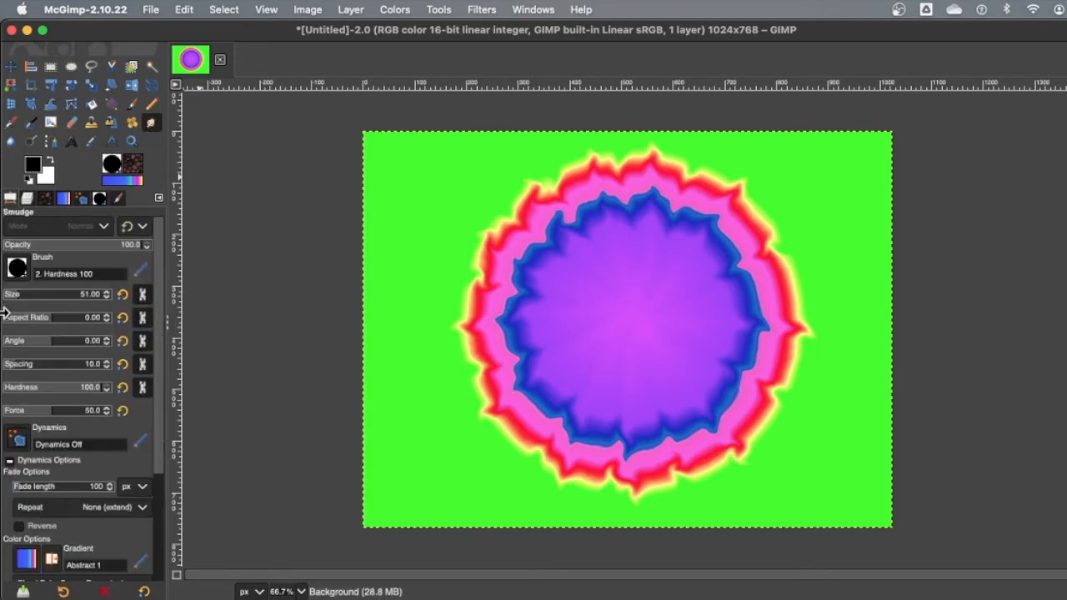
pyautogui.click(18, 268)
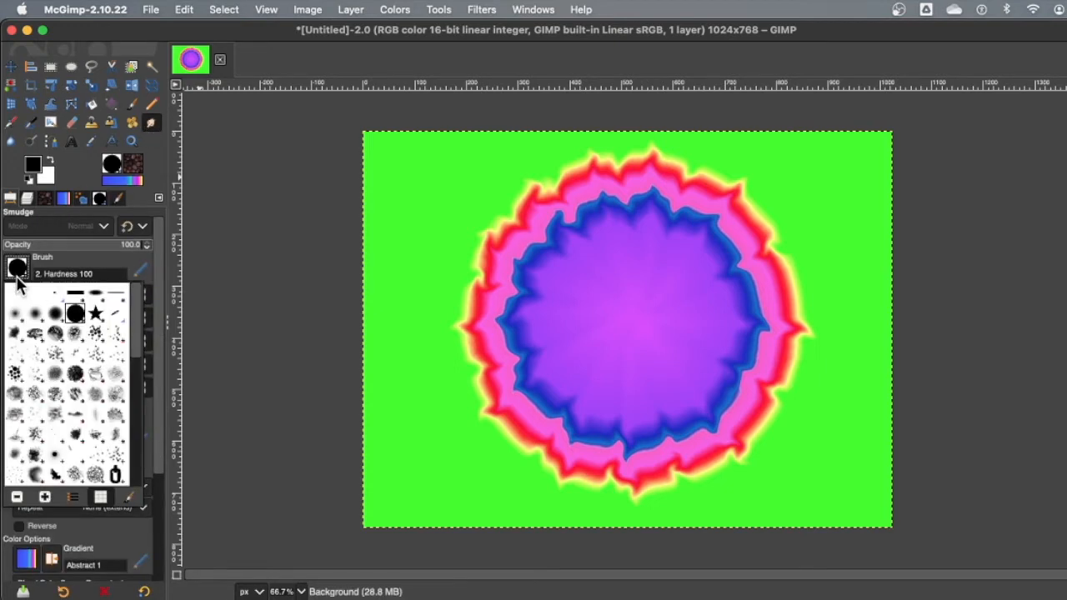
pyautogui.click(53, 318)
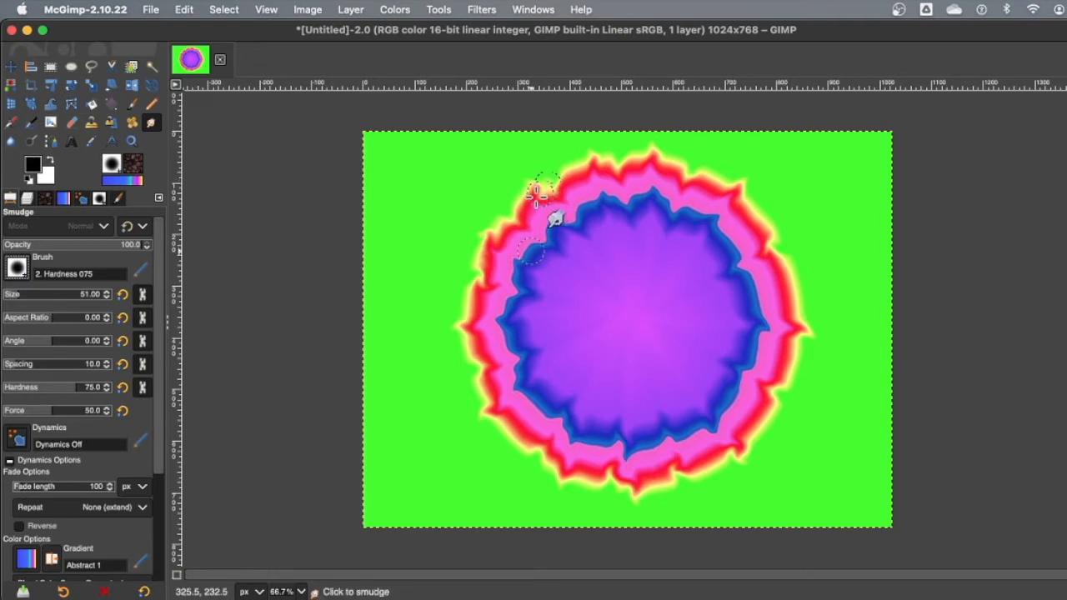
pyautogui.moveTo(531, 204); pyautogui.dragTo(557, 142)
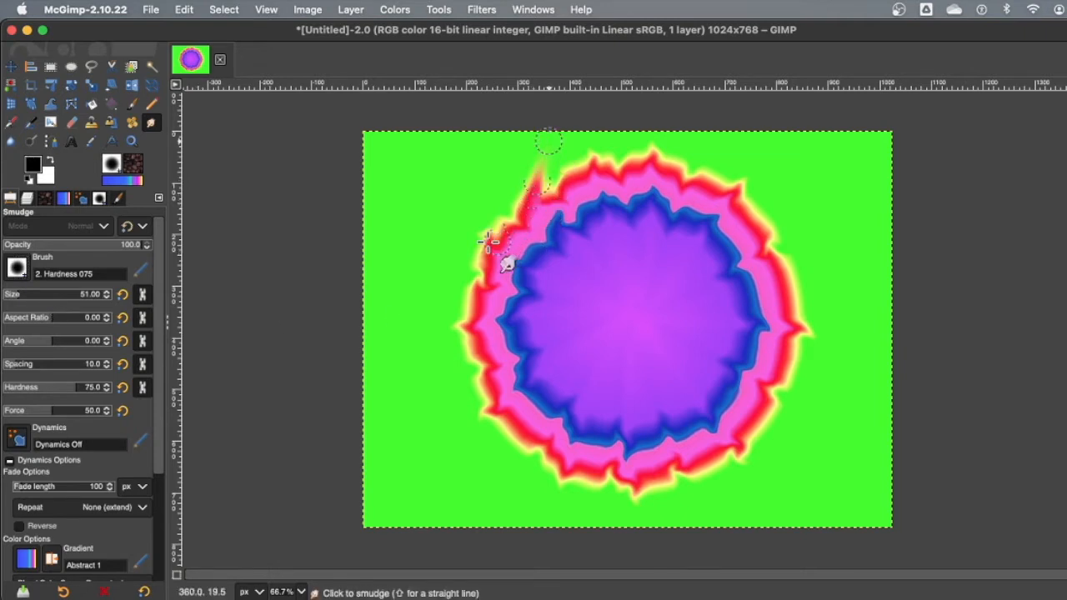
pyautogui.moveTo(492, 323); pyautogui.dragTo(423, 335)
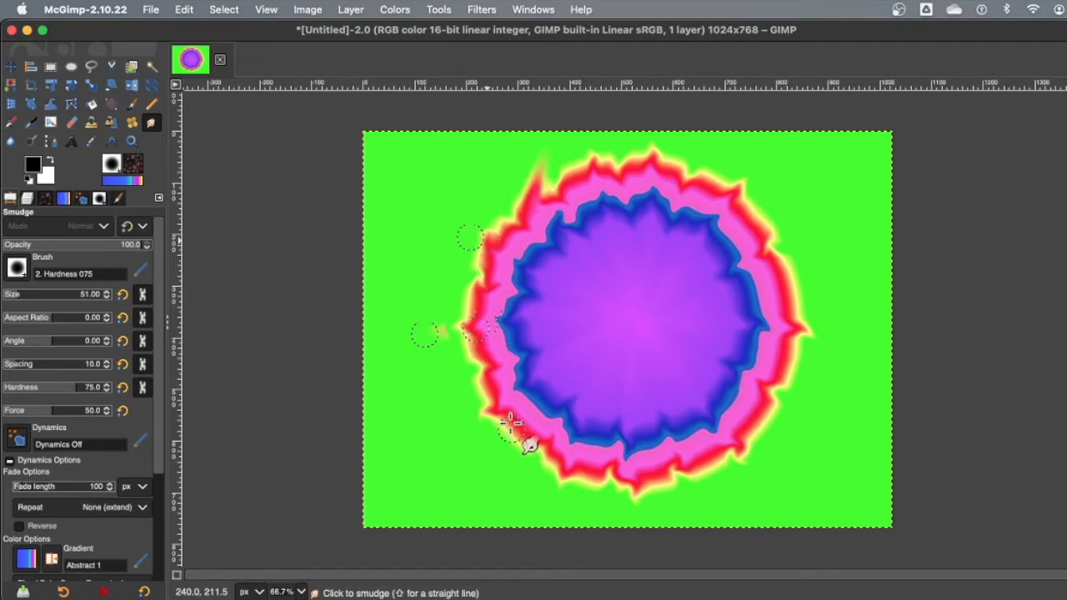
pyautogui.moveTo(505, 427); pyautogui.dragTo(431, 428)
pyautogui.moveTo(635, 477); pyautogui.dragTo(641, 514)
pyautogui.moveTo(736, 440); pyautogui.dragTo(760, 461)
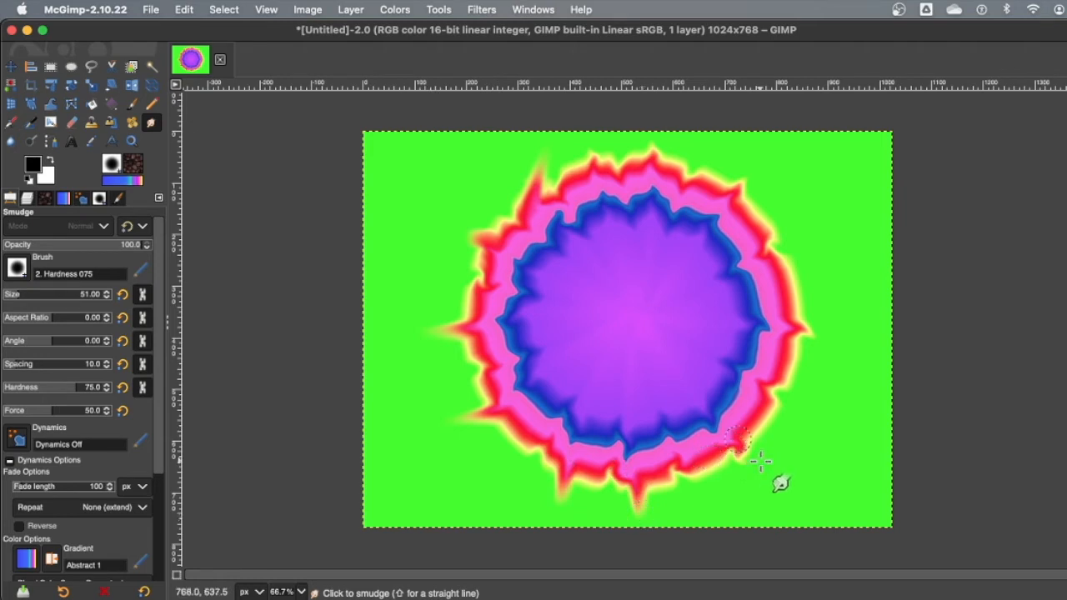
# - Smudge the remaining red tips outward along the right and upper edges of the ring
pyautogui.moveTo(761, 387); pyautogui.dragTo(814, 388)
pyautogui.moveTo(796, 319); pyautogui.dragTo(835, 336)
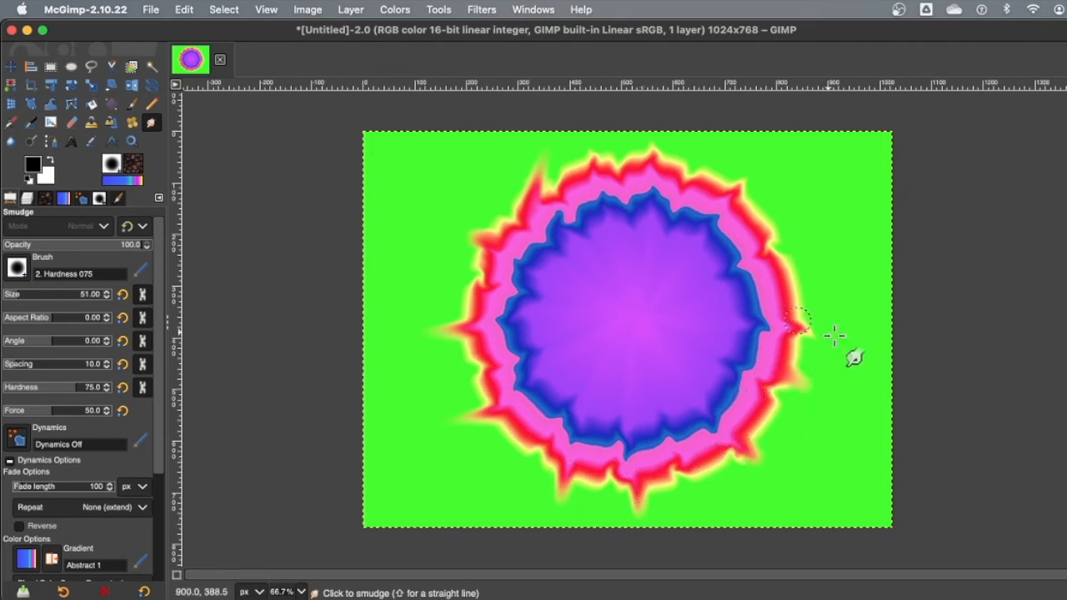
pyautogui.moveTo(765, 257); pyautogui.dragTo(784, 245)
pyautogui.moveTo(733, 197); pyautogui.dragTo(750, 174)
pyautogui.moveTo(592, 172); pyautogui.dragTo(593, 148)
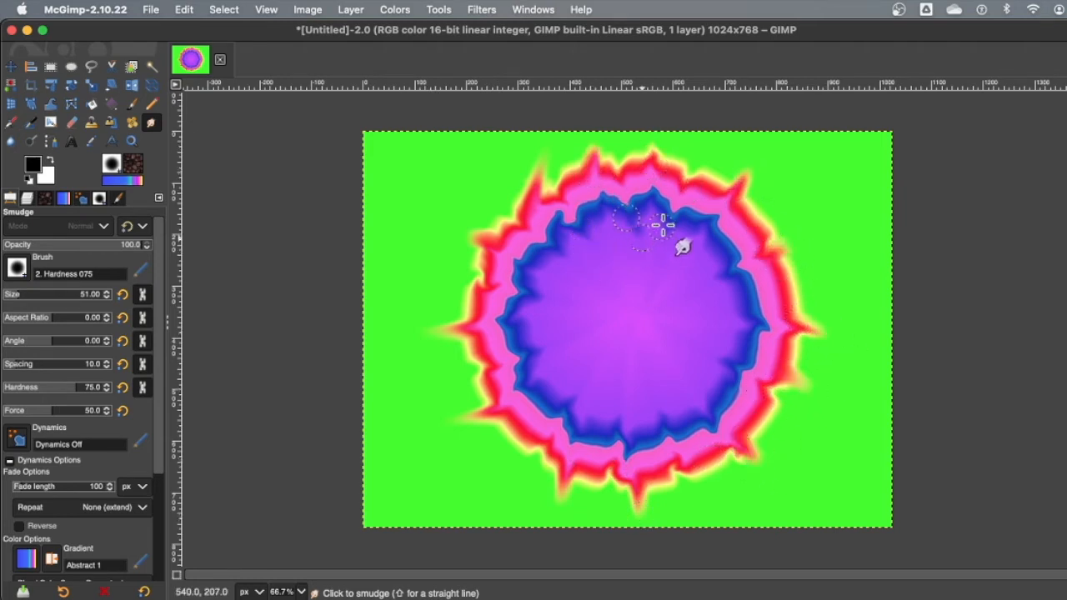
# - Smudge the dark blue inner edge towards the purple centre at points all around the shape
pyautogui.moveTo(662, 225); pyautogui.dragTo(658, 255)
pyautogui.moveTo(742, 266); pyautogui.dragTo(697, 291)
pyautogui.moveTo(733, 361); pyautogui.dragTo(695, 349)
pyautogui.moveTo(672, 427); pyautogui.dragTo(658, 400)
pyautogui.moveTo(622, 434); pyautogui.dragTo(626, 391)
pyautogui.moveTo(533, 368); pyautogui.dragTo(567, 352)
pyautogui.moveTo(528, 298); pyautogui.dragTo(564, 312)
pyautogui.moveTo(554, 250); pyautogui.dragTo(616, 308)
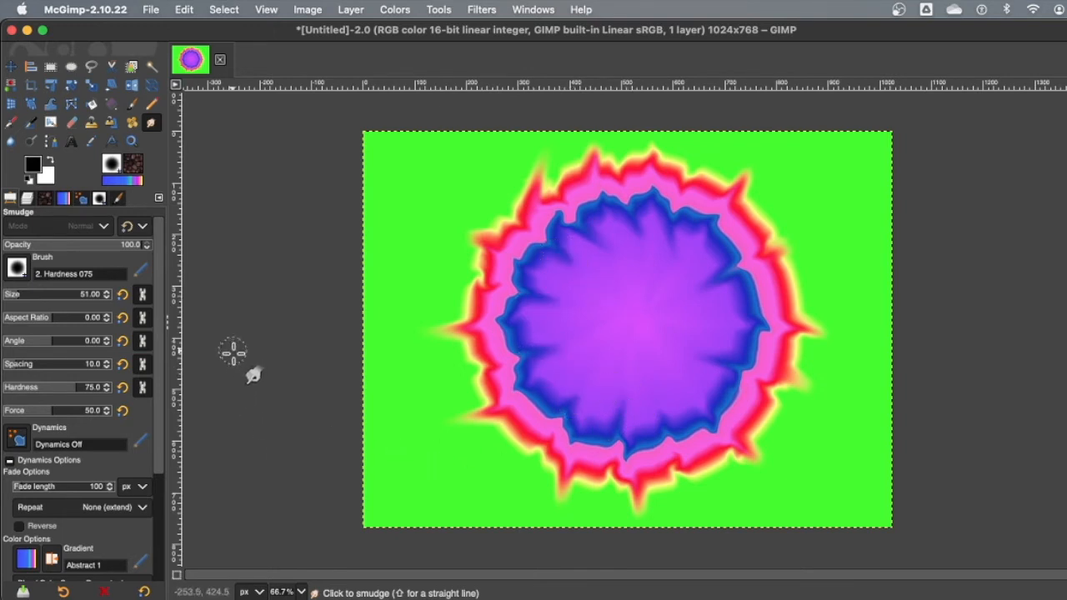
# - Select the green background around the shape with Fuzzy Select at threshold 15
pyautogui.click(150, 10)
pyautogui.click(150, 10)
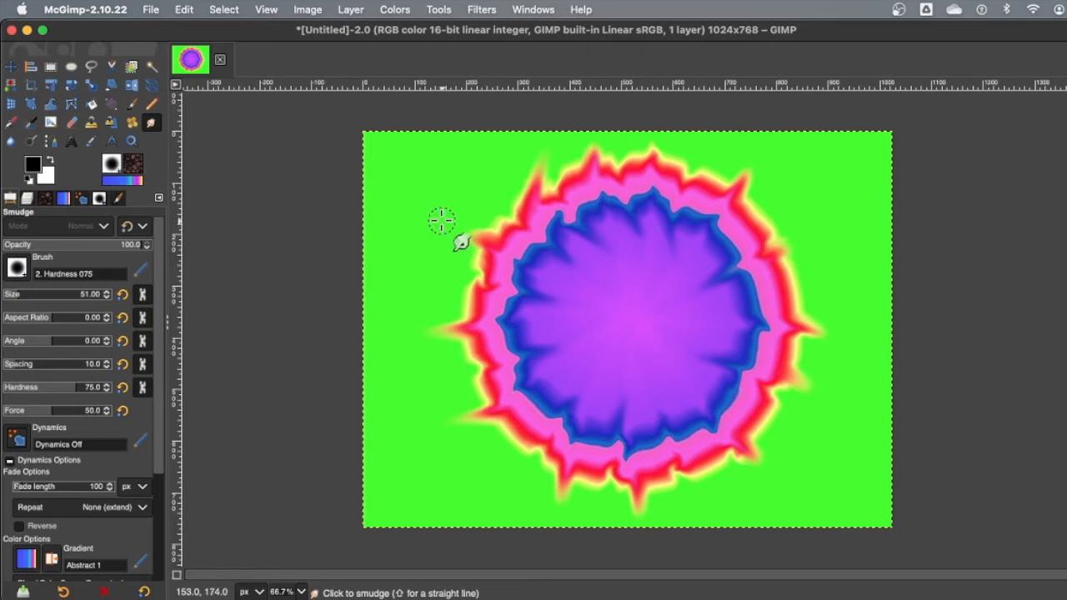
pyautogui.click(151, 67)
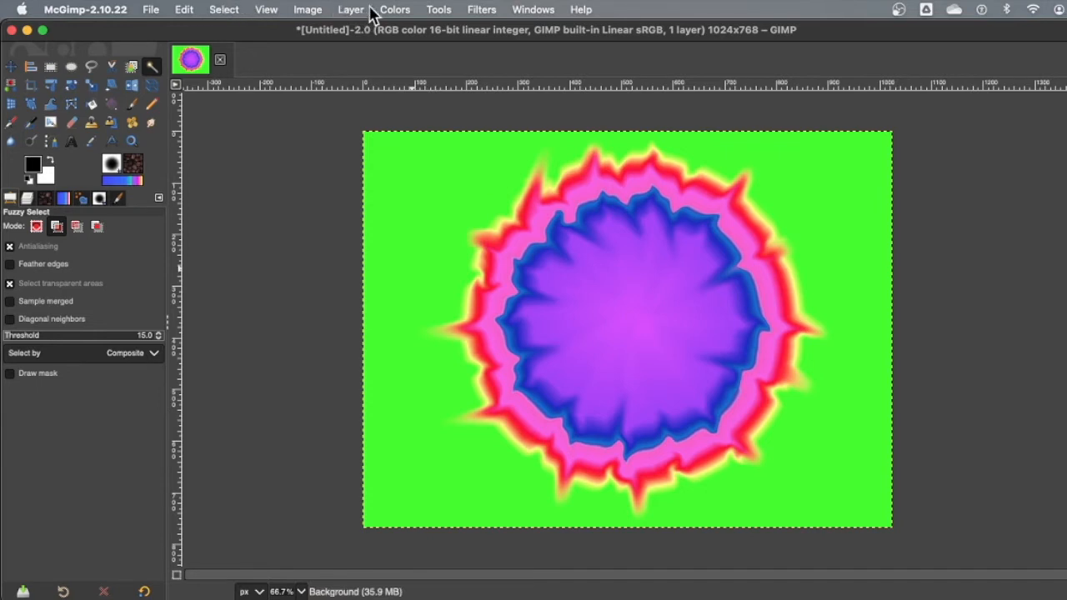
pyautogui.click(183, 10)
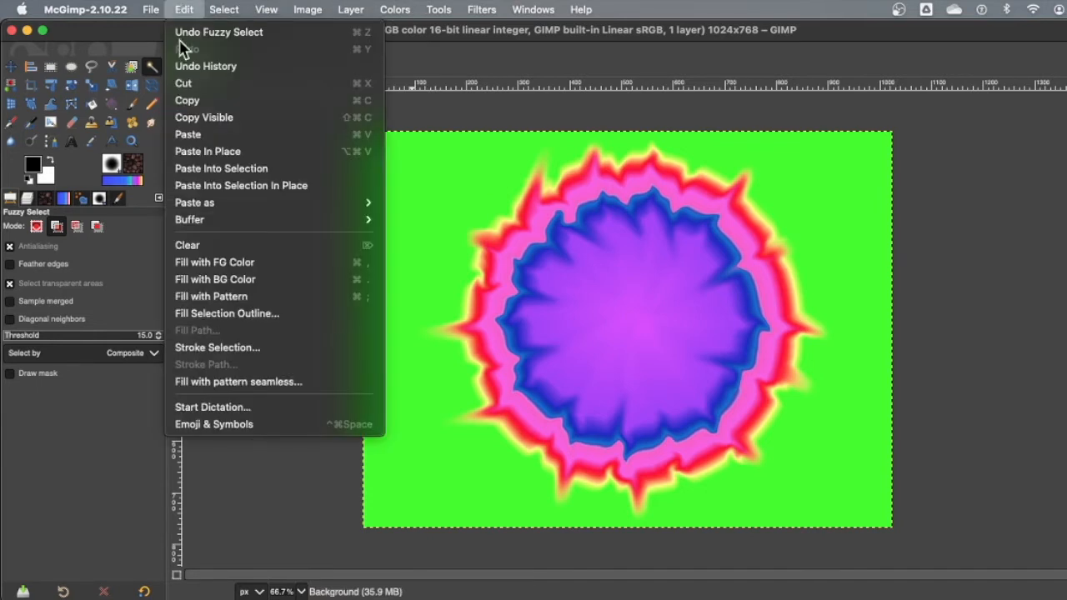
pyautogui.click(219, 245)
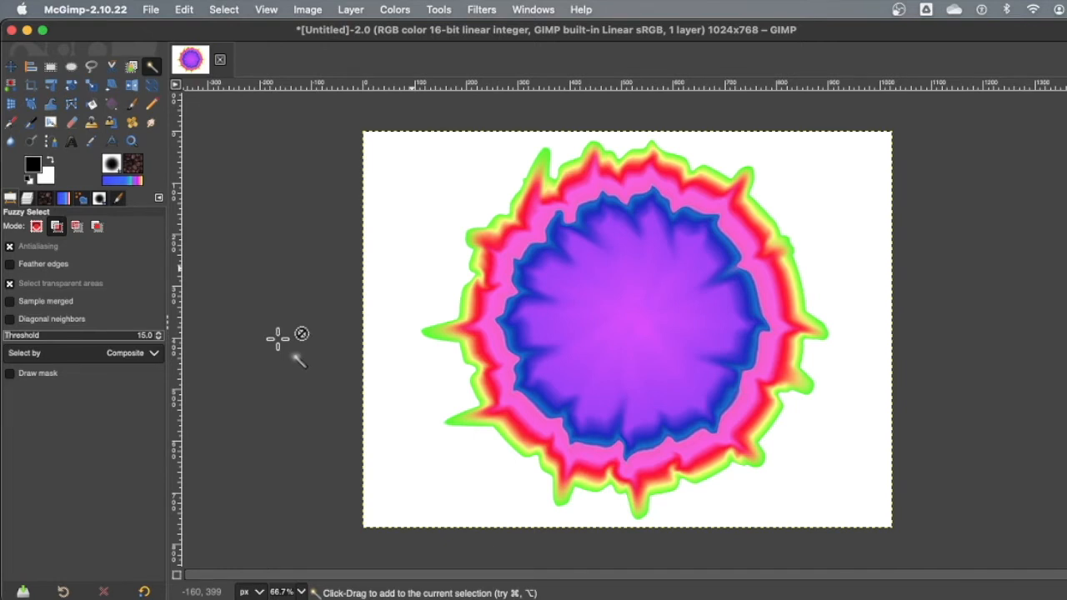
pyautogui.press('super+z')
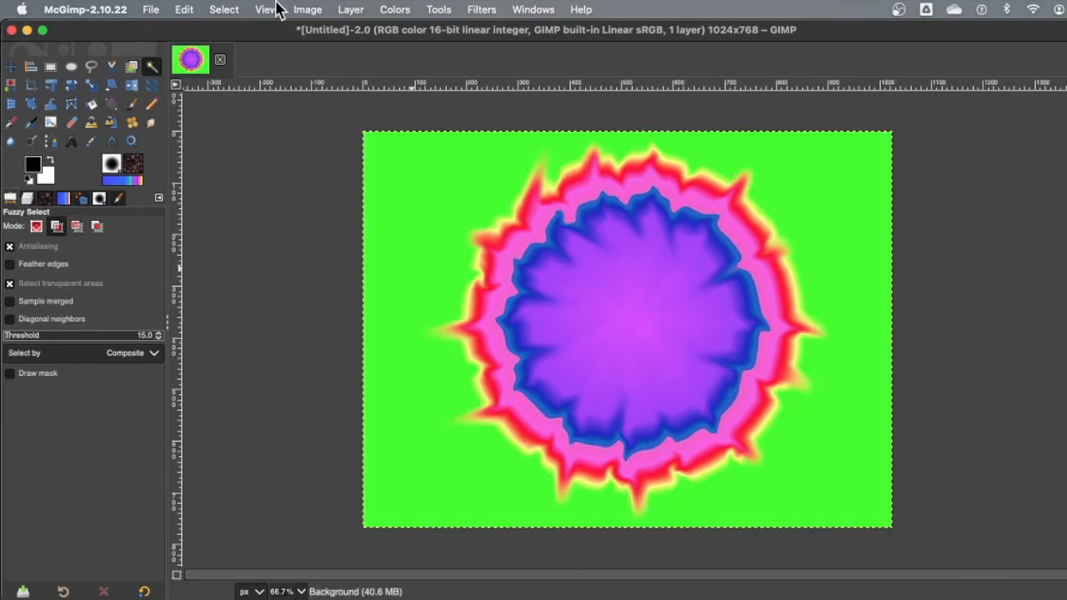
# - Add an alpha channel to the layer and delete the selected green background to transparency
pyautogui.click(351, 10)
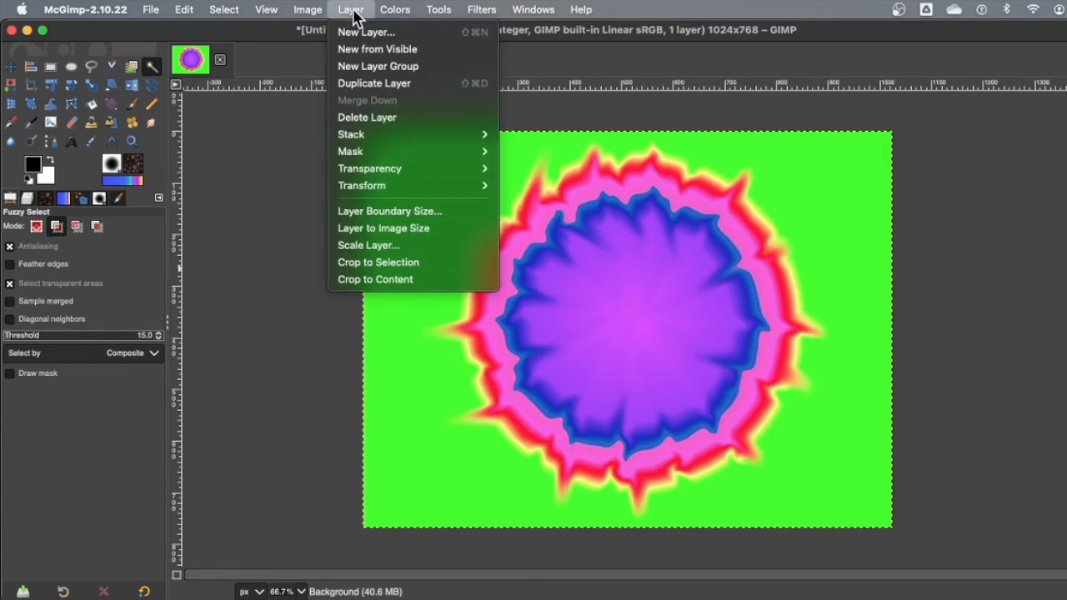
pyautogui.moveTo(405, 170)
pyautogui.click(529, 171)
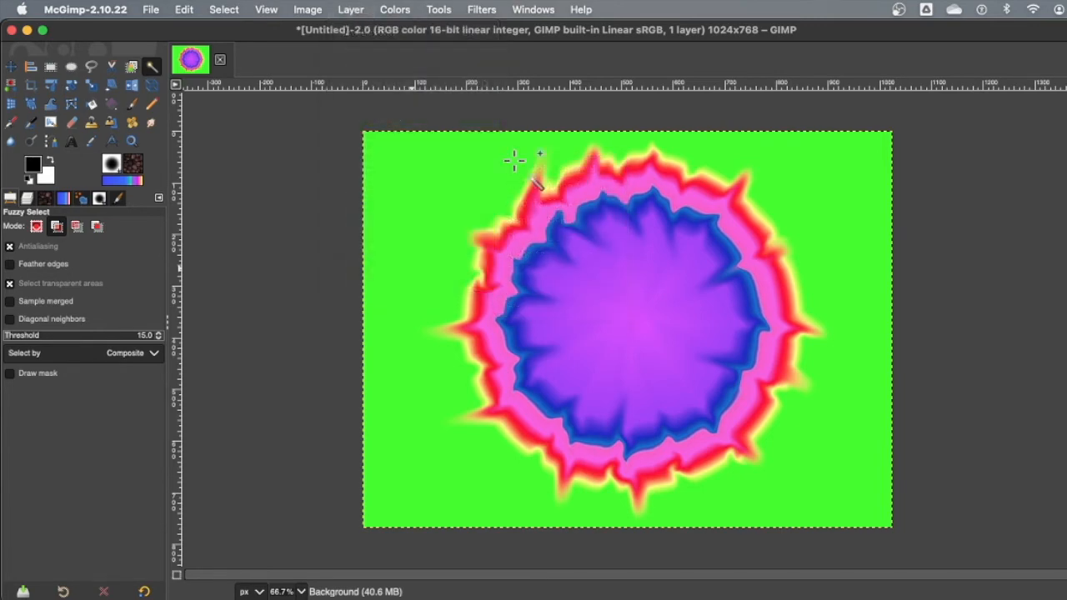
pyautogui.press('Delete')
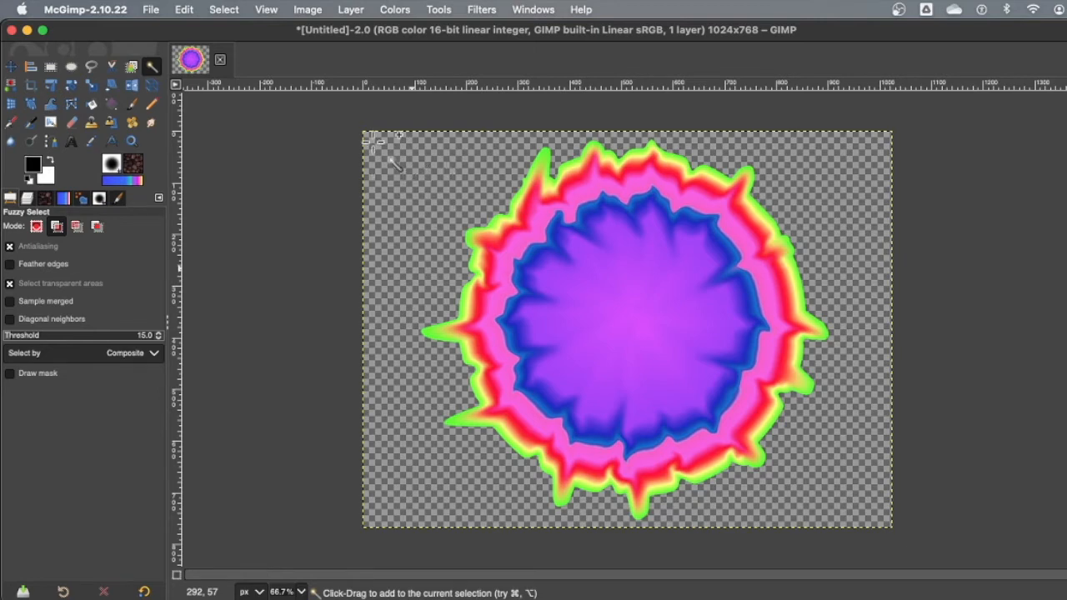
# - Switch to Finder and open face6.jpg from the faces folder as a new image in GIMP
pyautogui.click(149, 10)
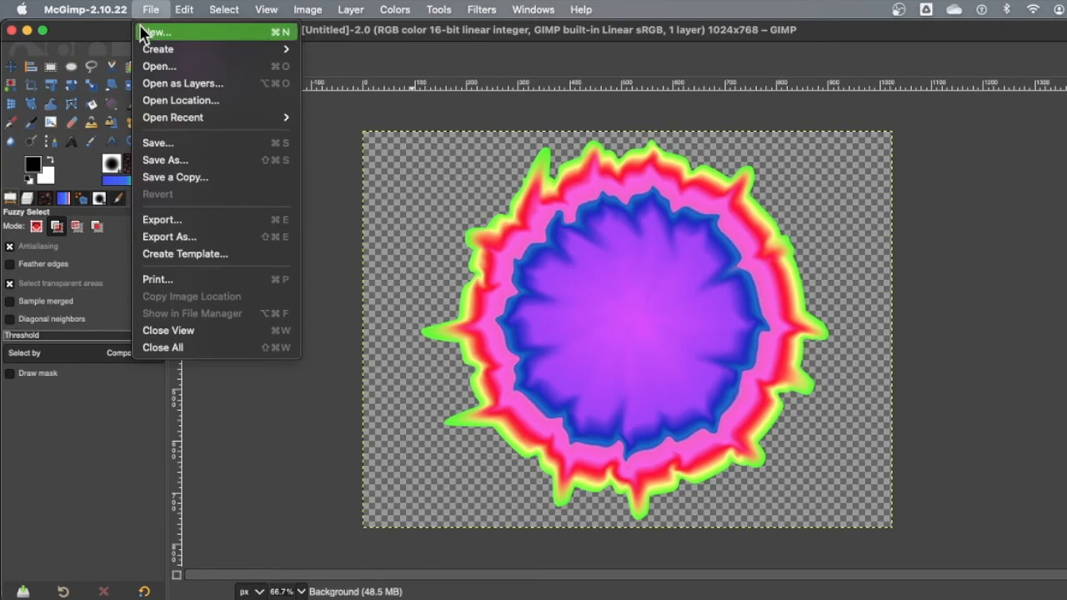
pyautogui.click(147, 33)
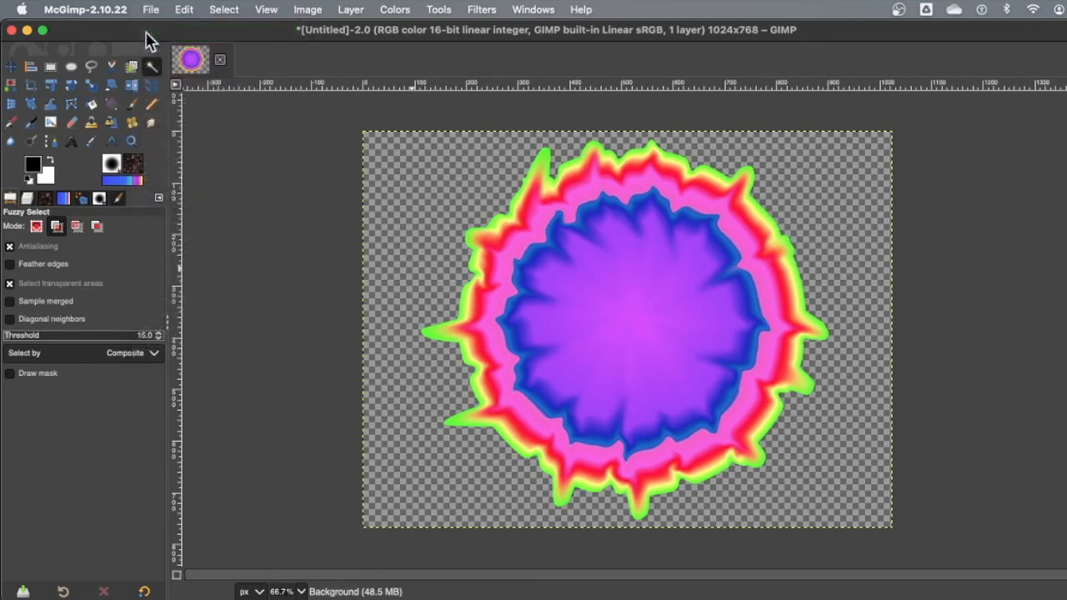
pyautogui.press('super+Tab')
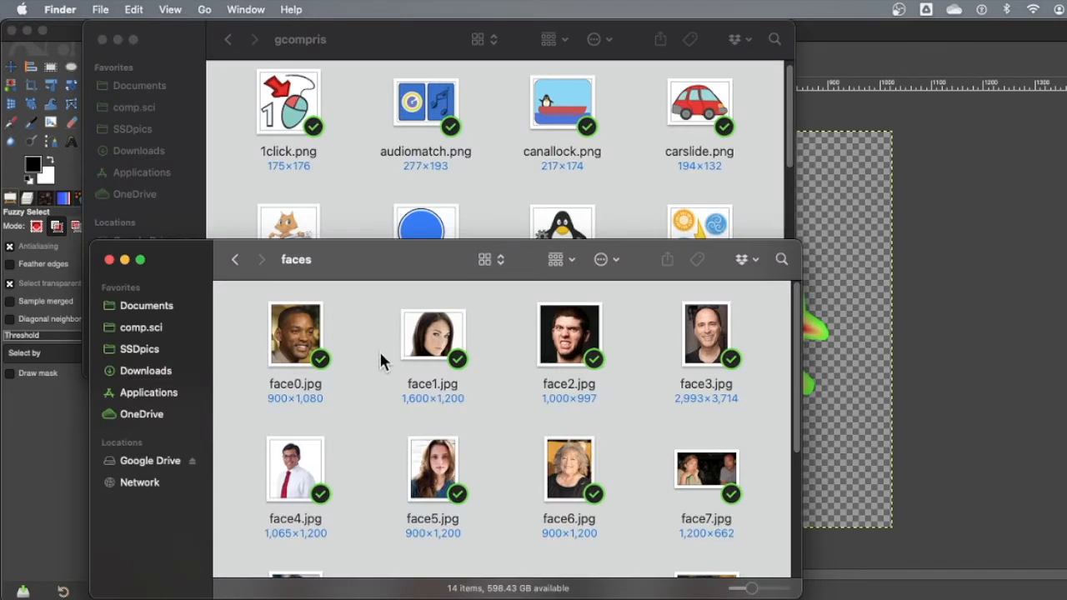
pyautogui.click(578, 485)
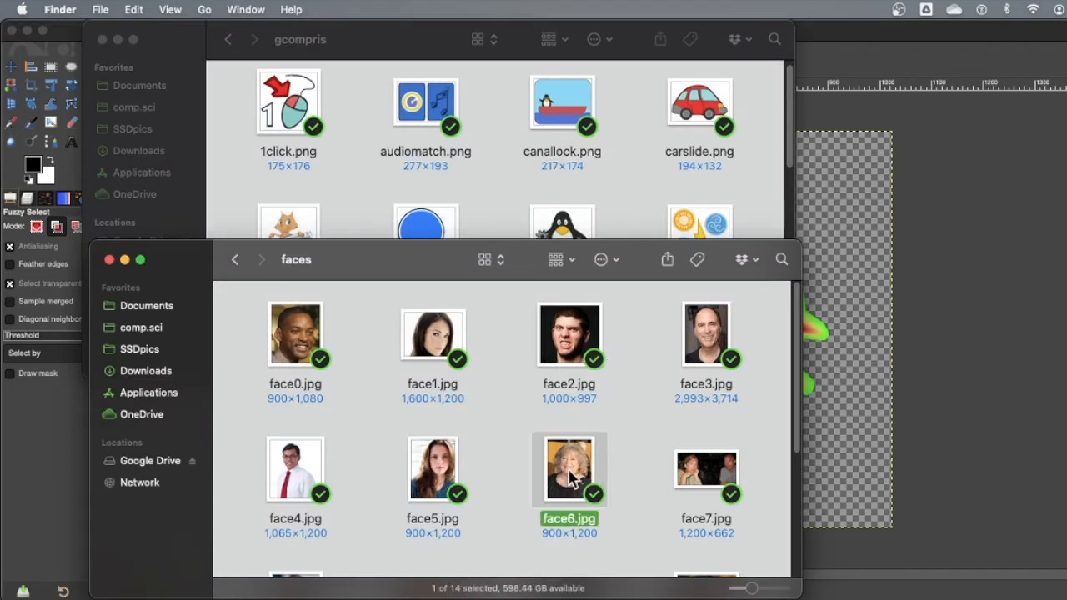
pyautogui.moveTo(567, 469); pyautogui.dragTo(62, 45)
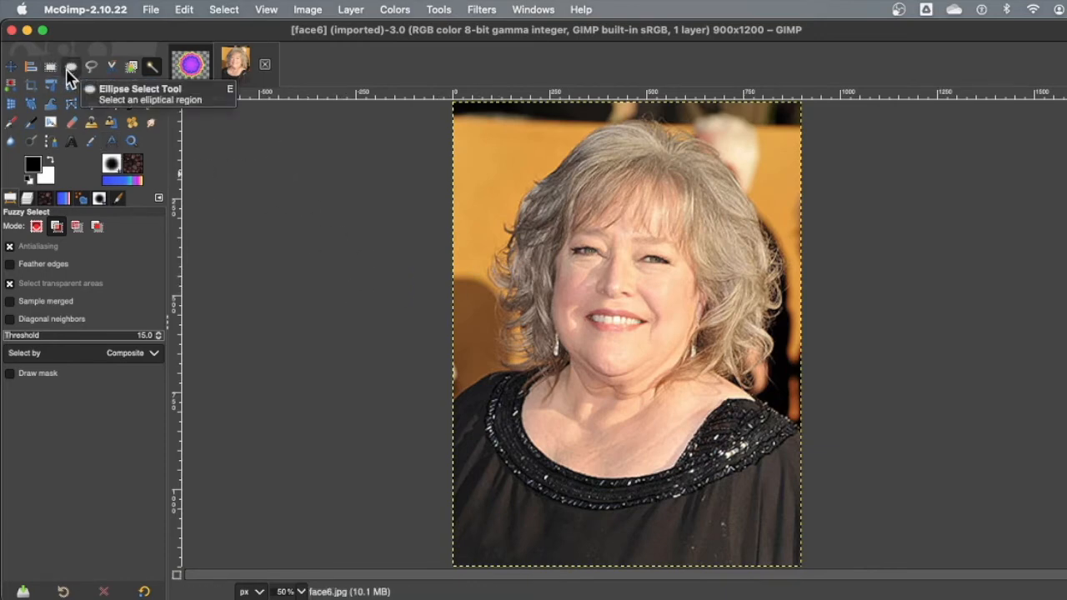
# - Try widening the mouth at its left corner with Warp Transform in Move pixels mode, and reset the tool's options to their defaults
pyautogui.click(51, 103)
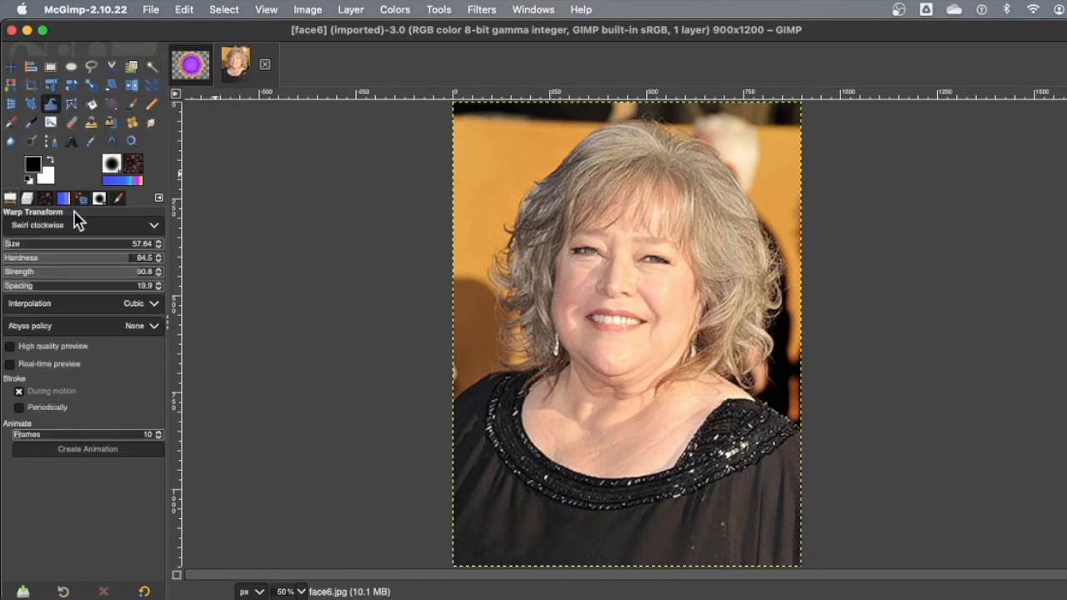
pyautogui.click(156, 231)
pyautogui.click(159, 229)
pyautogui.click(159, 228)
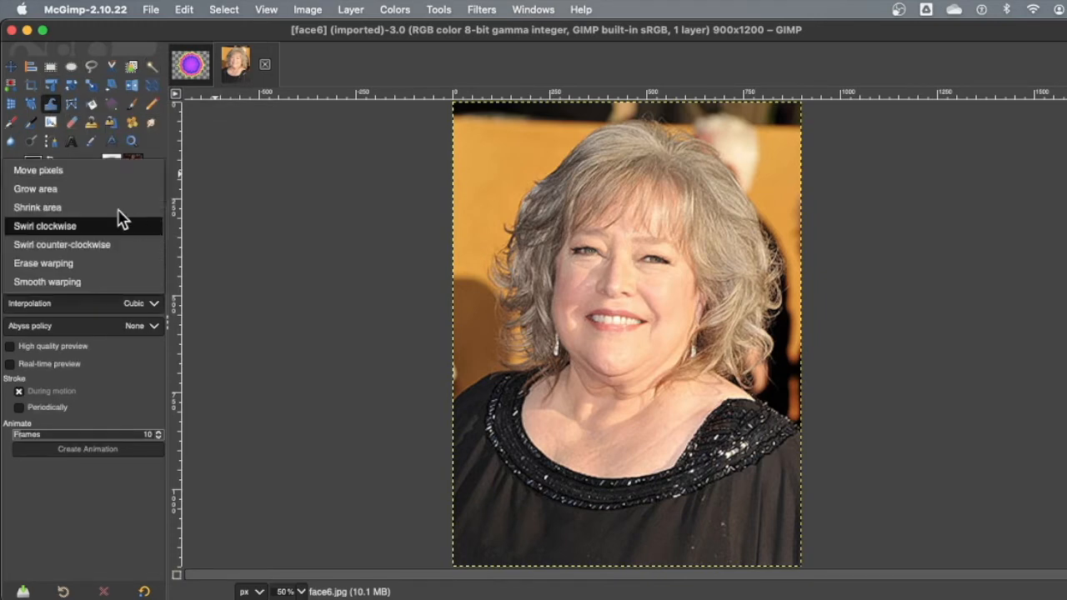
pyautogui.click(83, 173)
pyautogui.moveTo(597, 320); pyautogui.dragTo(560, 317)
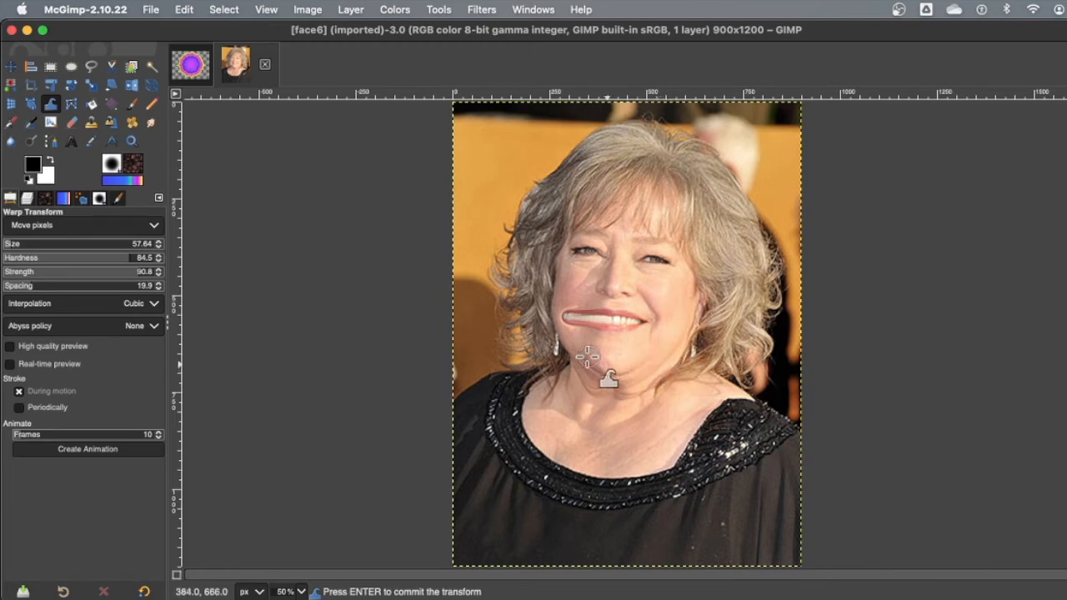
pyautogui.hotkey('ctrl', 'z')
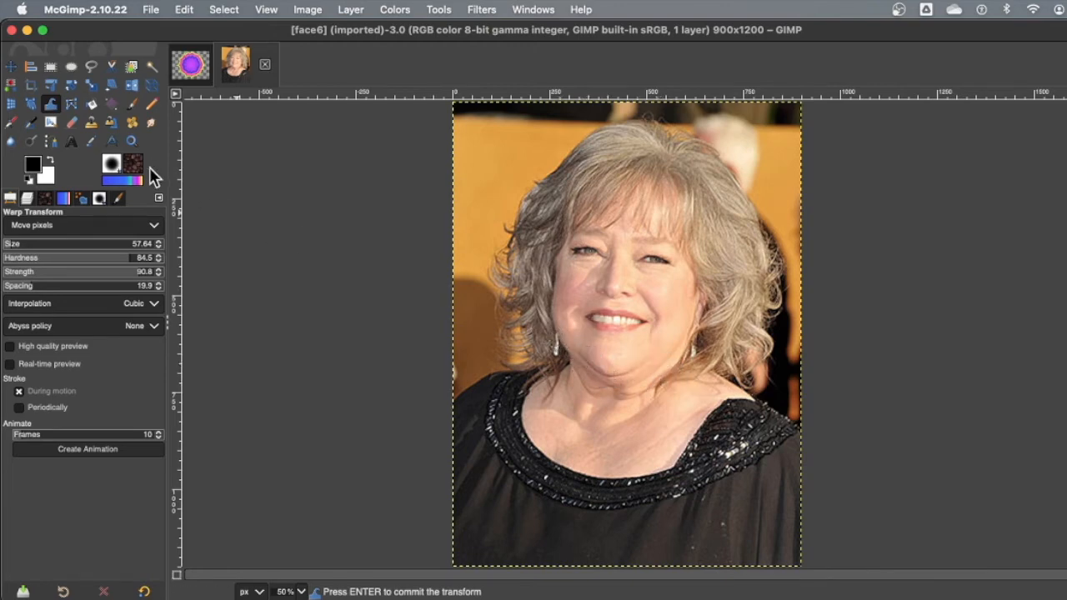
pyautogui.click(145, 591)
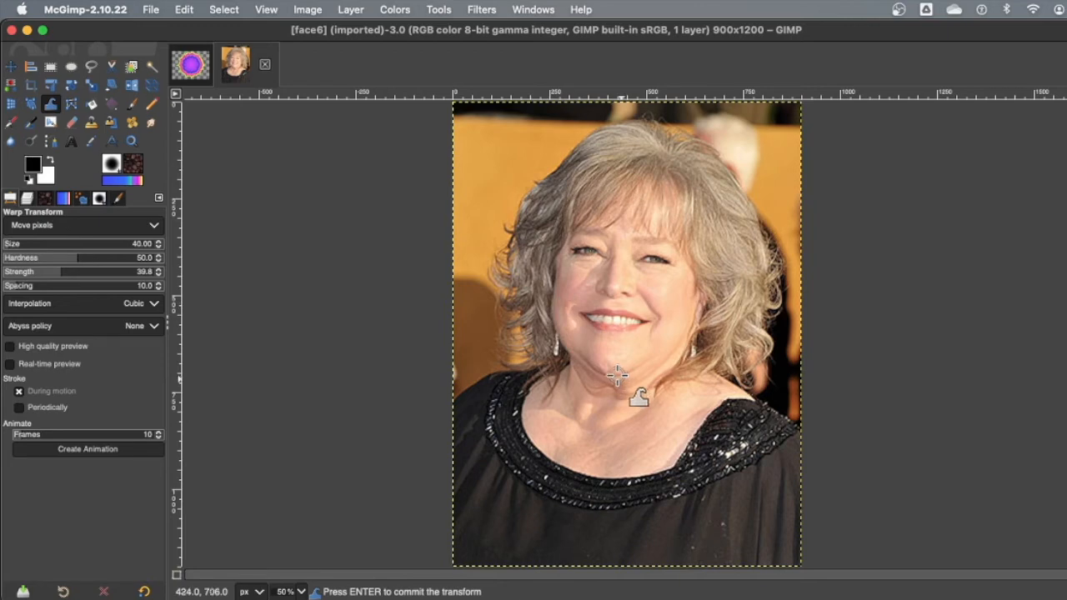
# - Enlarge the woman's eyes with the warp in Grow area mode, using size 129.74 and strength 37.7
pyautogui.click(94, 232)
pyautogui.click(79, 244)
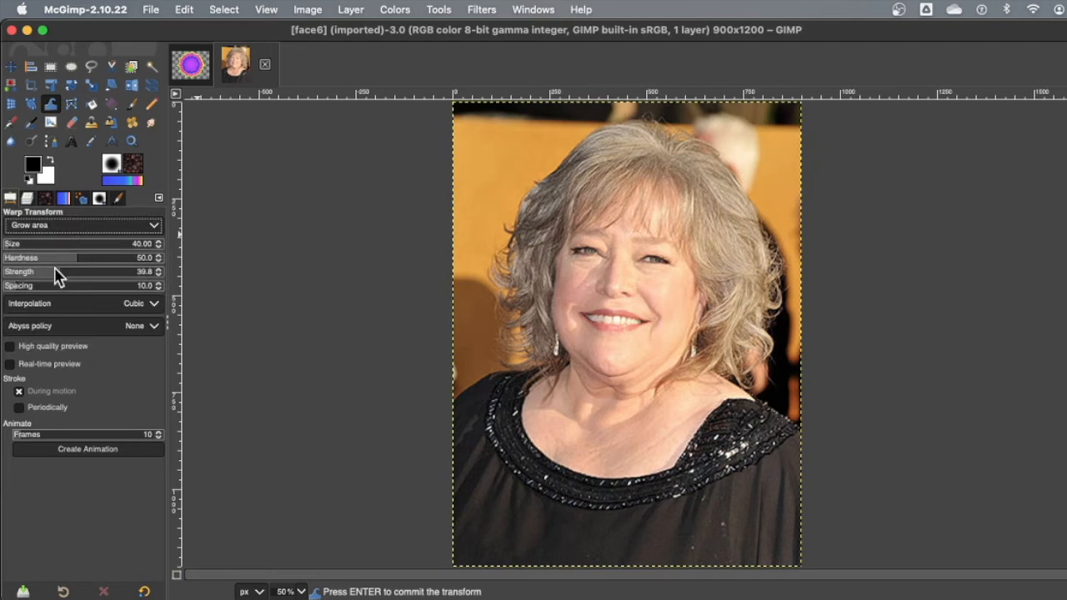
pyautogui.moveTo(58, 271); pyautogui.dragTo(61, 271)
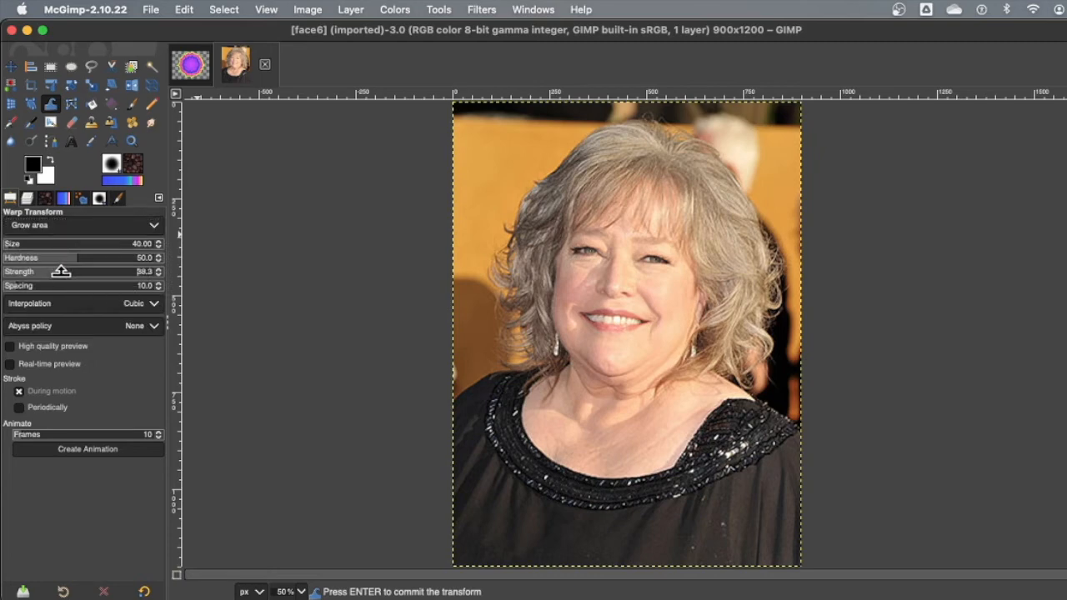
pyautogui.click(18, 243)
pyautogui.moveTo(20, 241); pyautogui.dragTo(23, 240)
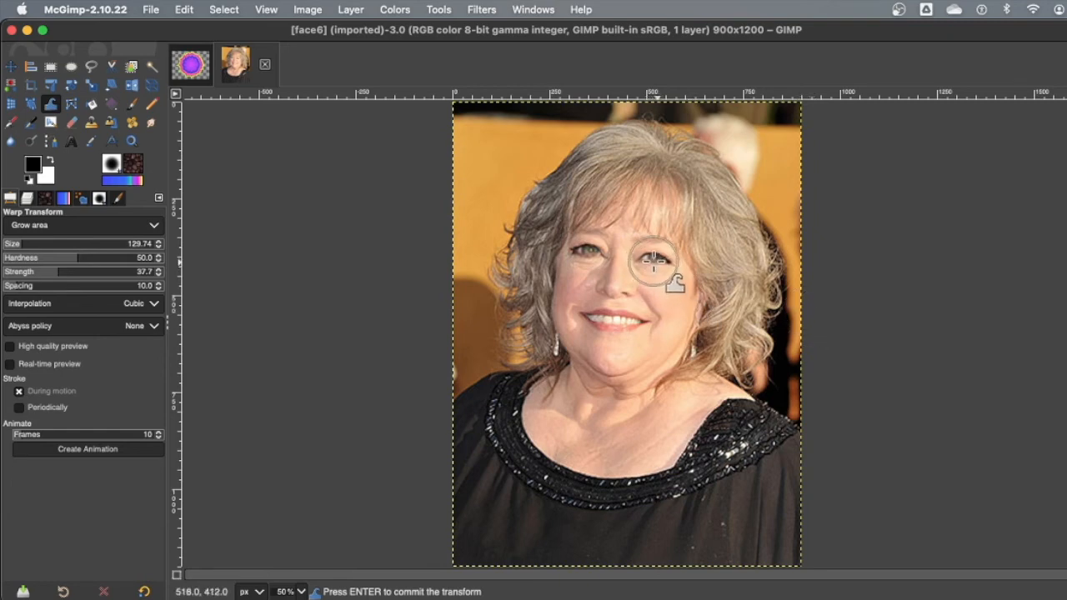
# - Pull the hair beside the jaw on the image's right inward over the cheek in Move pixels mode with warp size 119.44
pyautogui.click(90, 227)
pyautogui.click(90, 229)
pyautogui.click(65, 227)
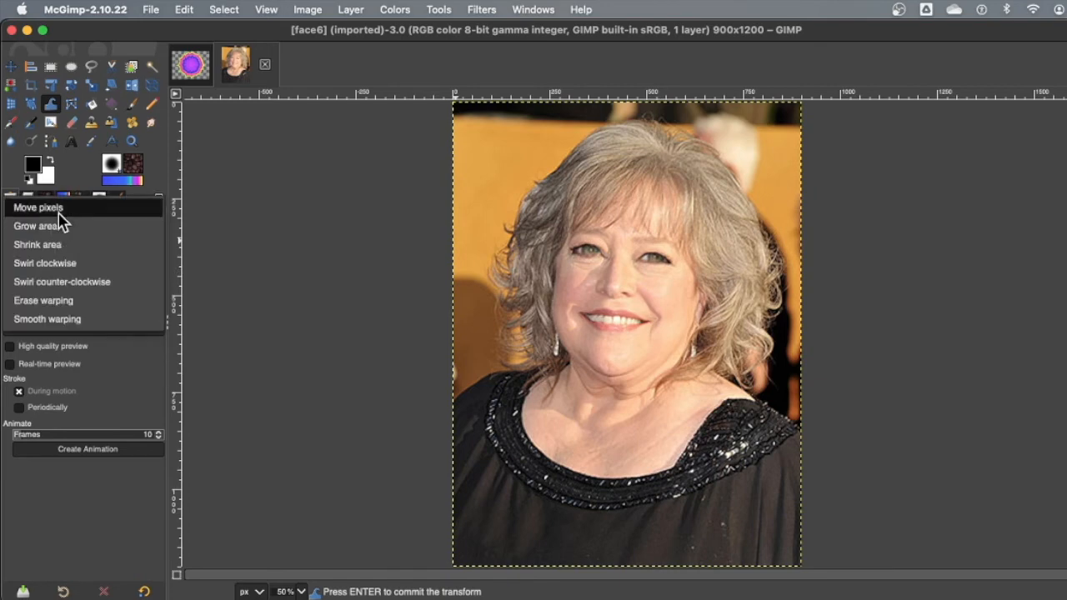
pyautogui.click(59, 213)
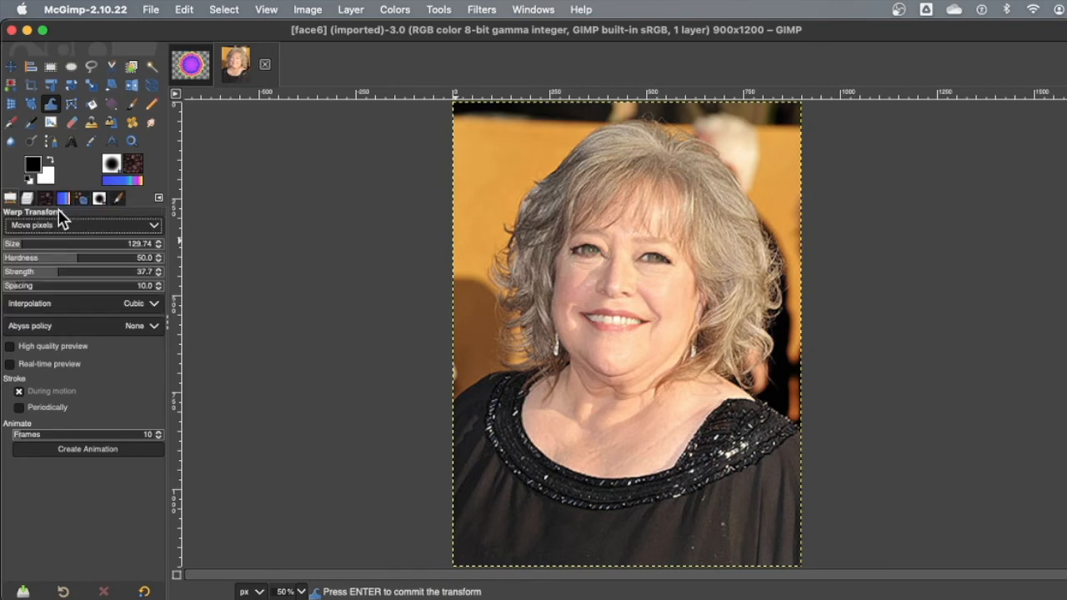
pyautogui.click(26, 241)
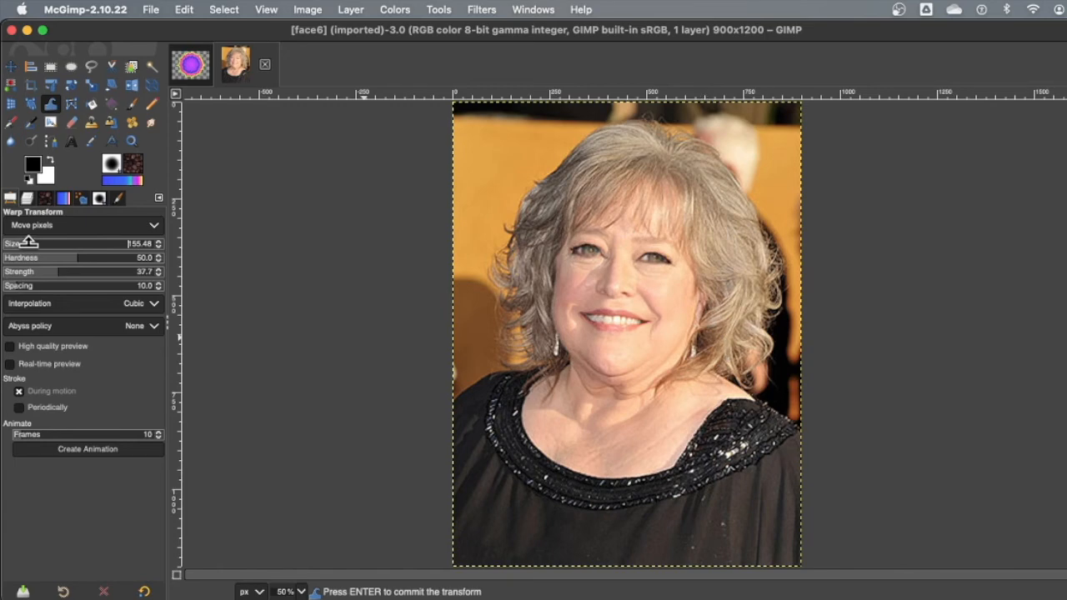
pyautogui.scroll(-1, 20, 243)
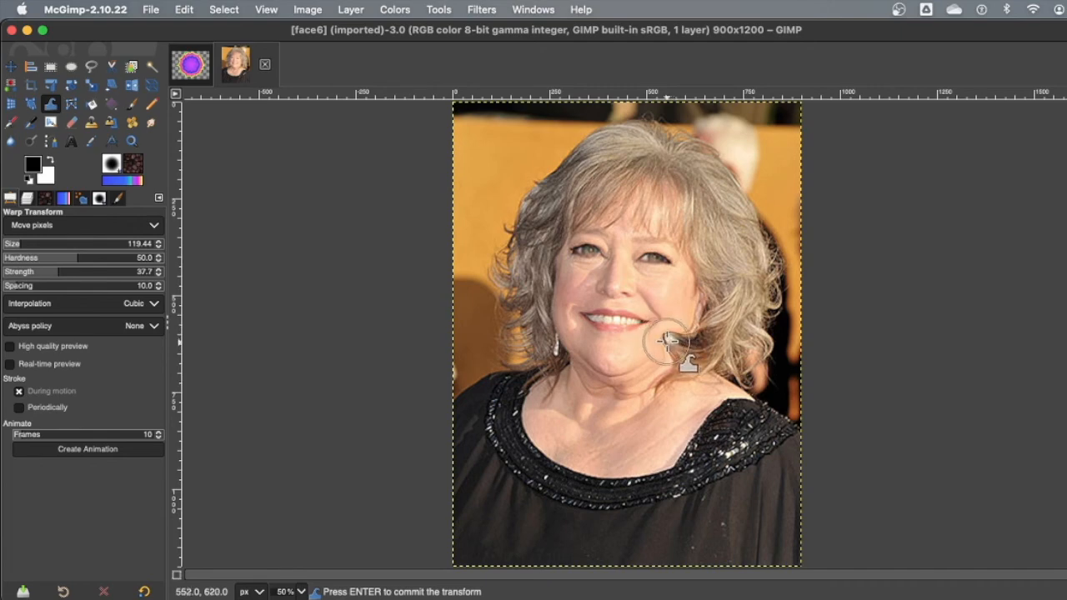
pyautogui.click(92, 226)
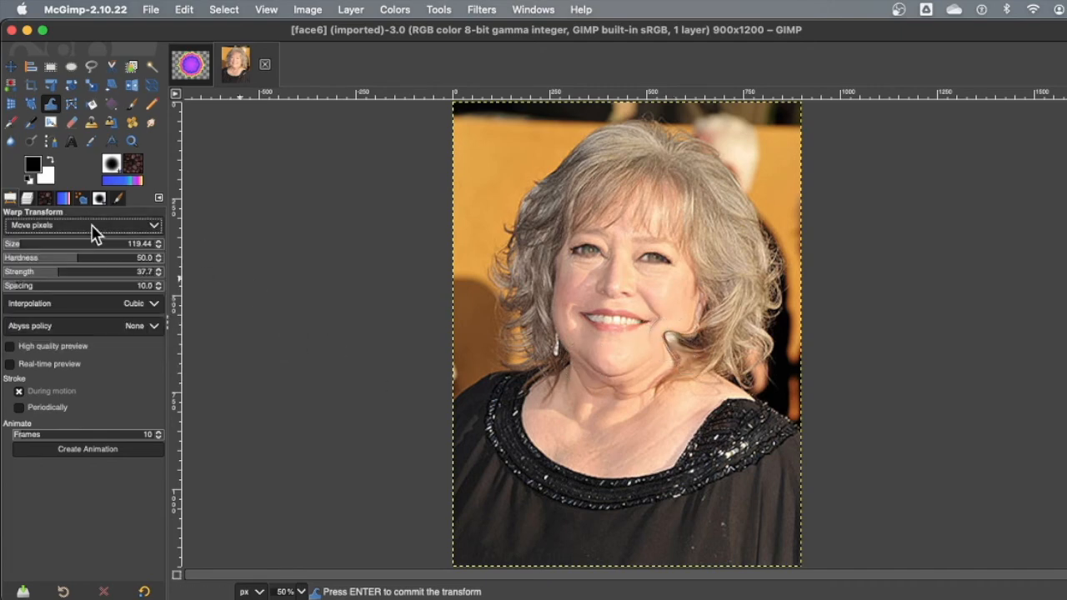
# - Restore most of the displaced hair beside the jaw on the image's right with the warp in Erase warping mode, size 119.44
pyautogui.click(74, 319)
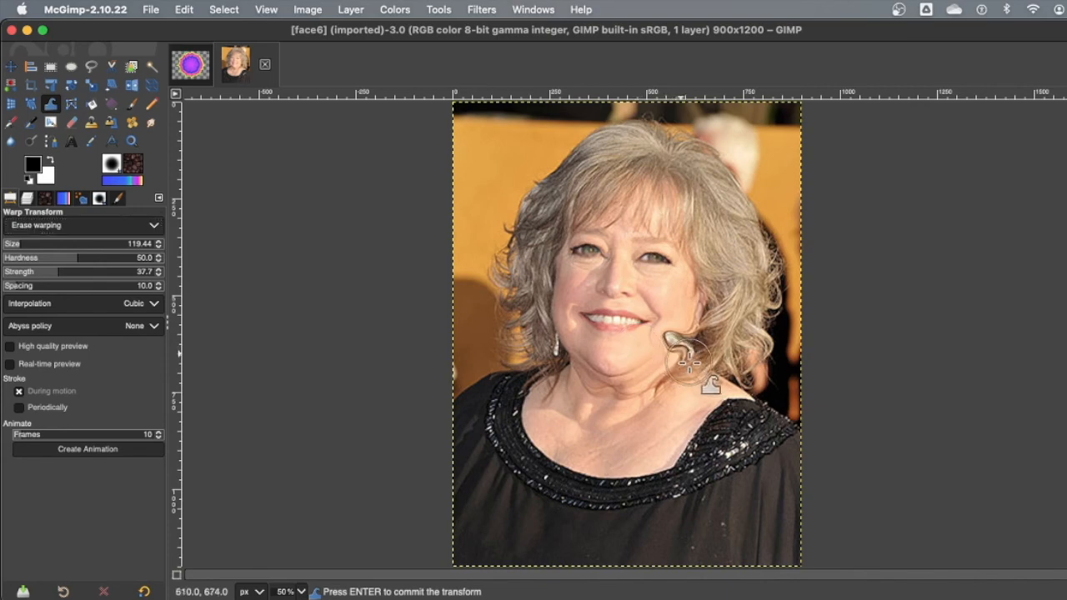
pyautogui.moveTo(696, 358); pyautogui.dragTo(696, 324)
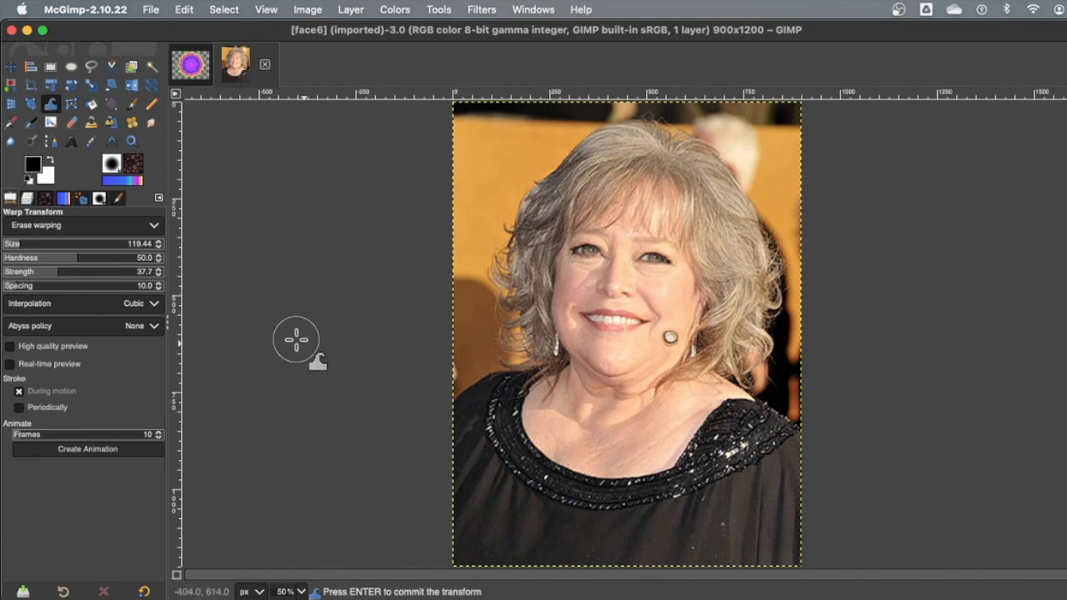
# - Stretch the eye on the image's right upward toward the brow with the warp in Move pixels mode
pyautogui.click(97, 224)
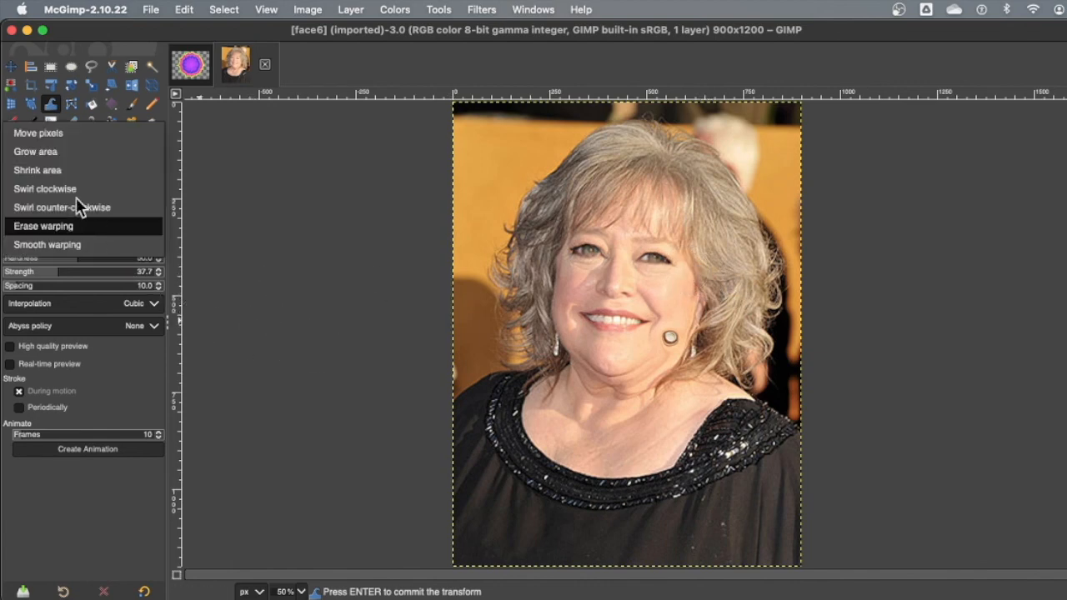
pyautogui.click(57, 134)
pyautogui.moveTo(725, 268)
pyautogui.mouseDown()
pyautogui.moveTo(660, 259)
pyautogui.moveTo(663, 268)
pyautogui.moveTo(647, 254)
pyautogui.moveTo(667, 264)
pyautogui.moveTo(667, 241)
pyautogui.moveTo(679, 245)
pyautogui.moveTo(643, 214)
pyautogui.moveTo(650, 241)
pyautogui.mouseUp()
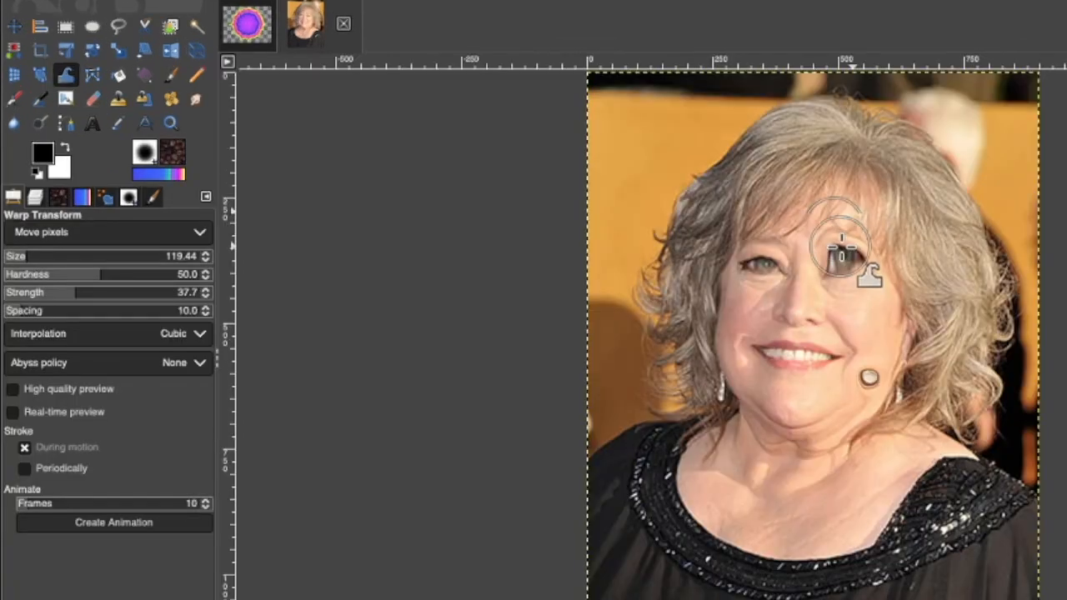
pyautogui.moveTo(843, 250)
pyautogui.mouseDown()
pyautogui.moveTo(838, 296)
pyautogui.moveTo(808, 246)
pyautogui.moveTo(854, 295)
pyautogui.moveTo(882, 269)
pyautogui.mouseUp()
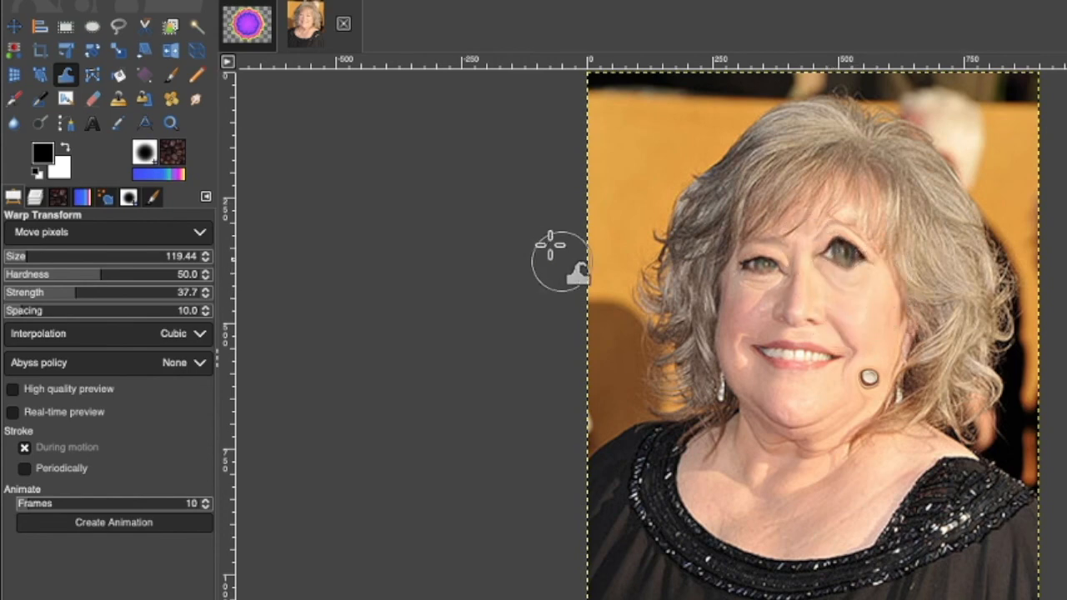
# - Restore the lower edge of the distorted eye with the warp in Erase warping mode at size 31.90
pyautogui.click(190, 237)
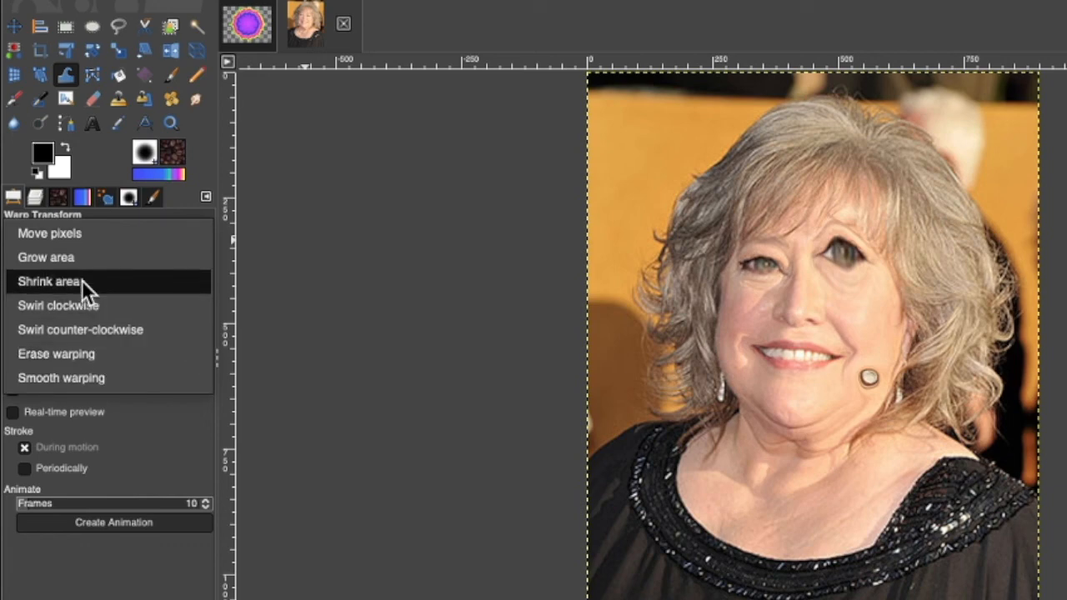
pyautogui.click(75, 355)
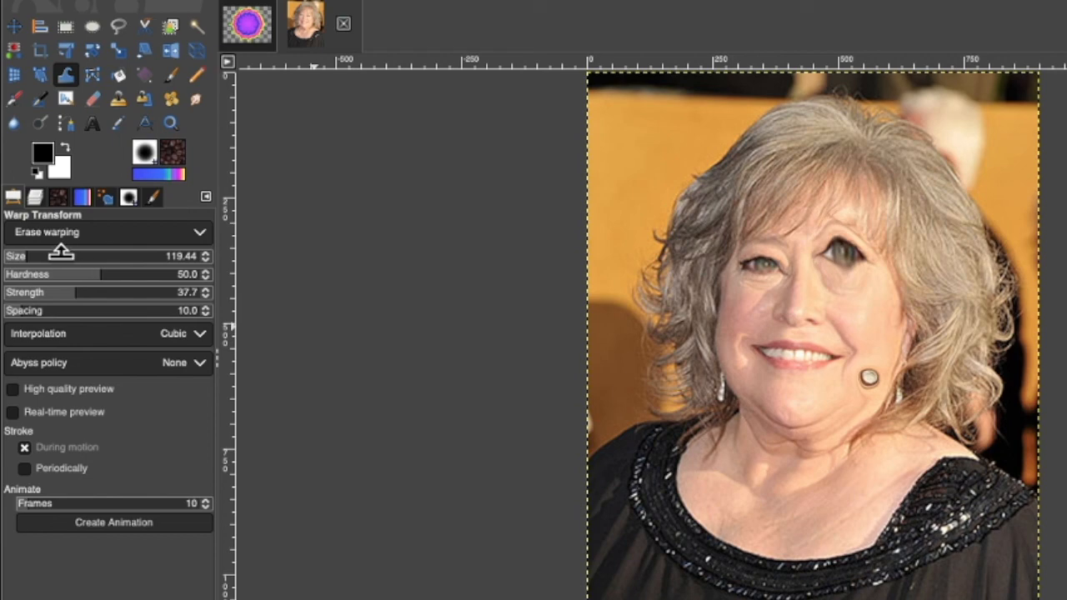
pyautogui.moveTo(11, 252); pyautogui.dragTo(9, 254)
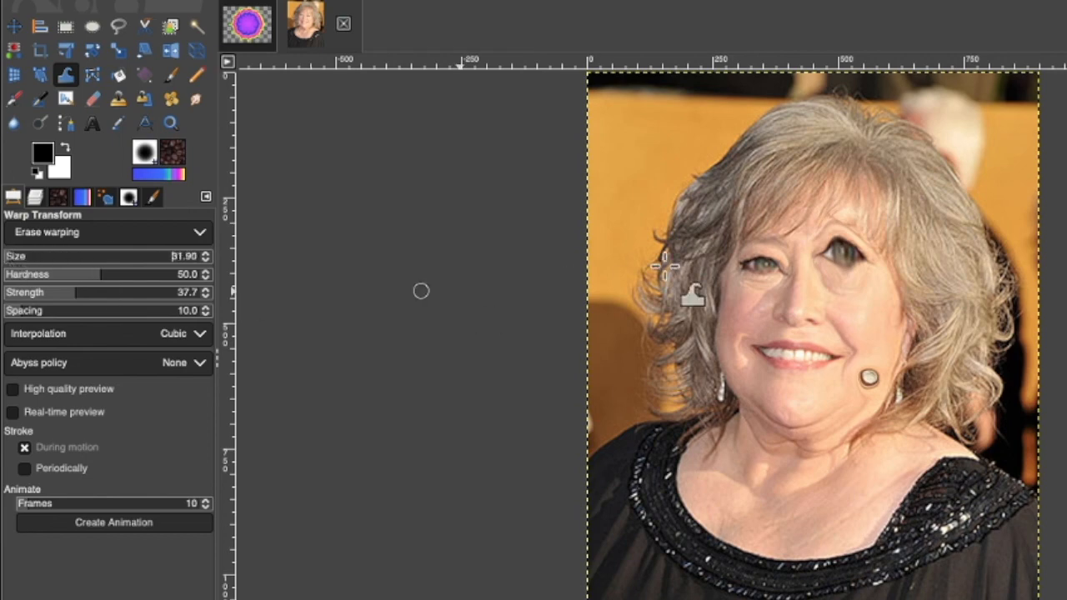
pyautogui.moveTo(831, 284)
pyautogui.mouseDown()
pyautogui.moveTo(864, 277)
pyautogui.moveTo(832, 284)
pyautogui.moveTo(875, 282)
pyautogui.moveTo(823, 285)
pyautogui.moveTo(878, 285)
pyautogui.moveTo(813, 277)
pyautogui.moveTo(893, 282)
pyautogui.moveTo(831, 279)
pyautogui.mouseUp()
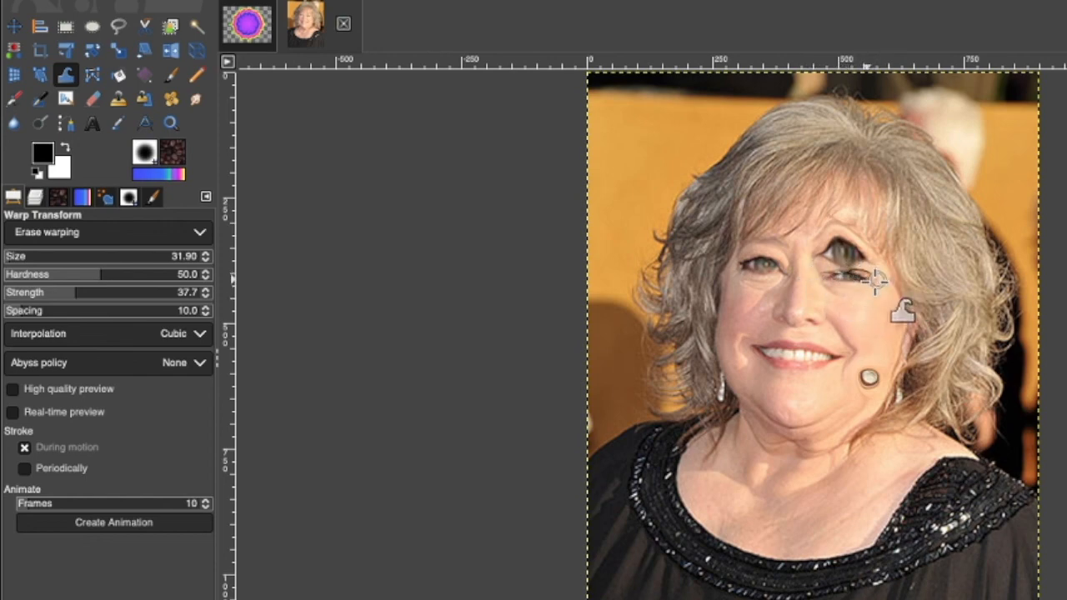